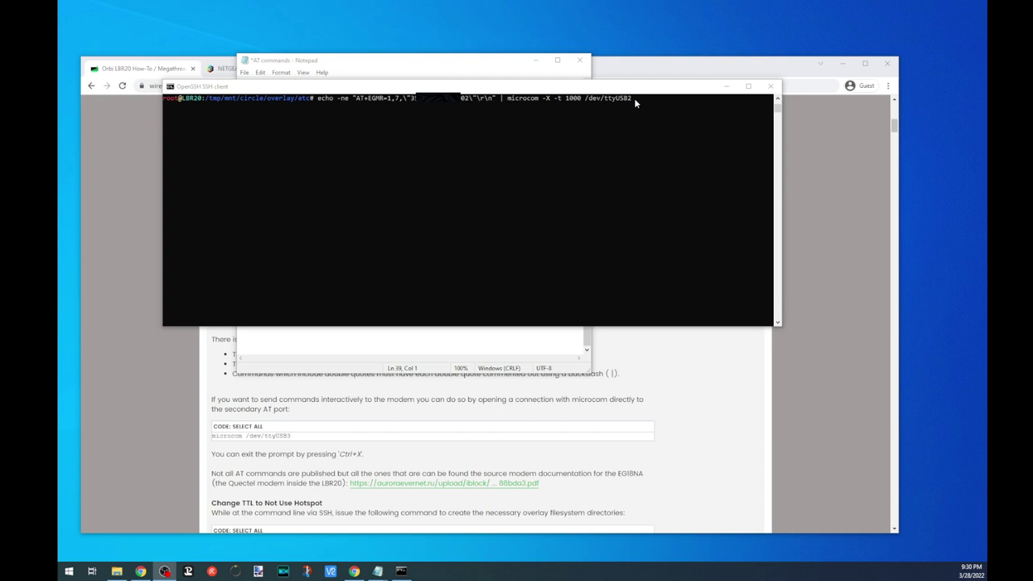
Compare the prepared AT+EGMR=1,7 command with the guide's example, and run it in the SSH session to write the modem's IMEI.
click(682, 360)
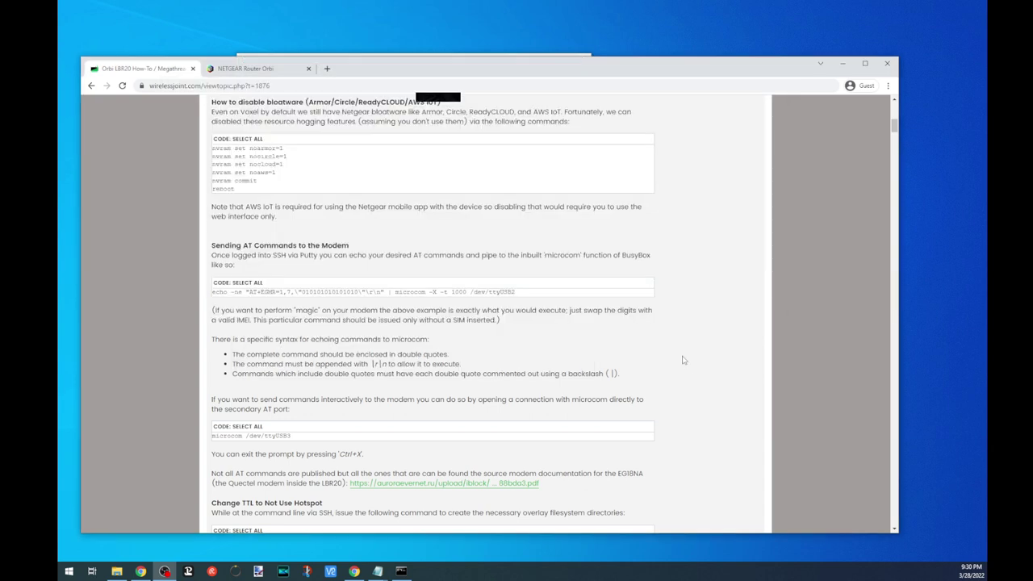
click(247, 284)
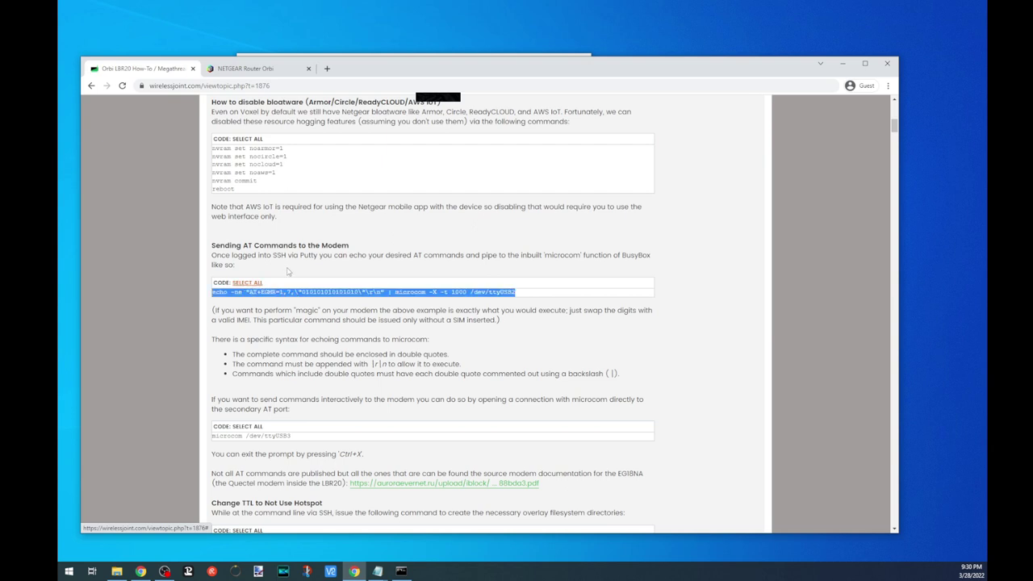
click(405, 574)
click(641, 100)
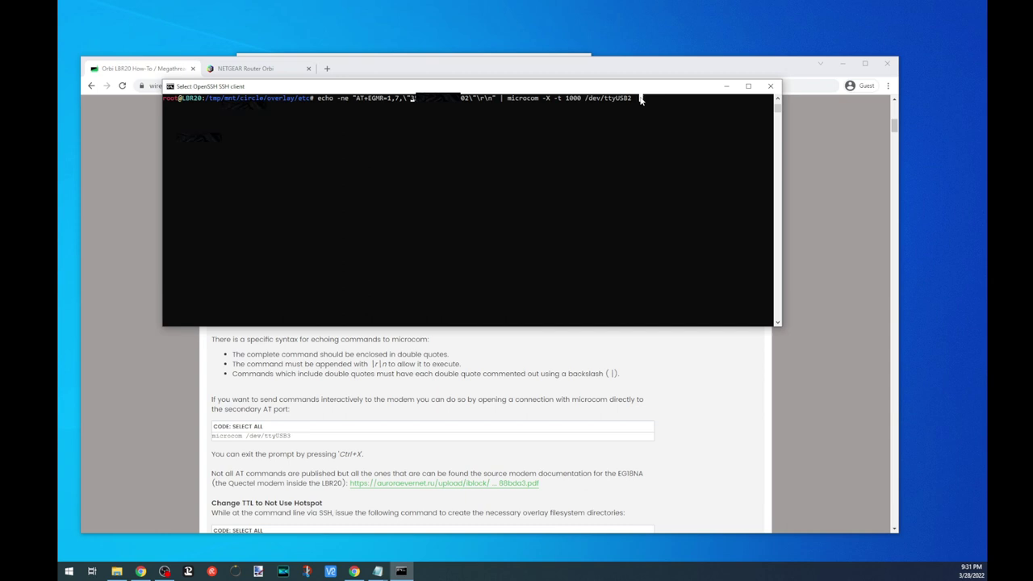
key(Escape)
click(634, 102)
key(Escape)
key(Return)
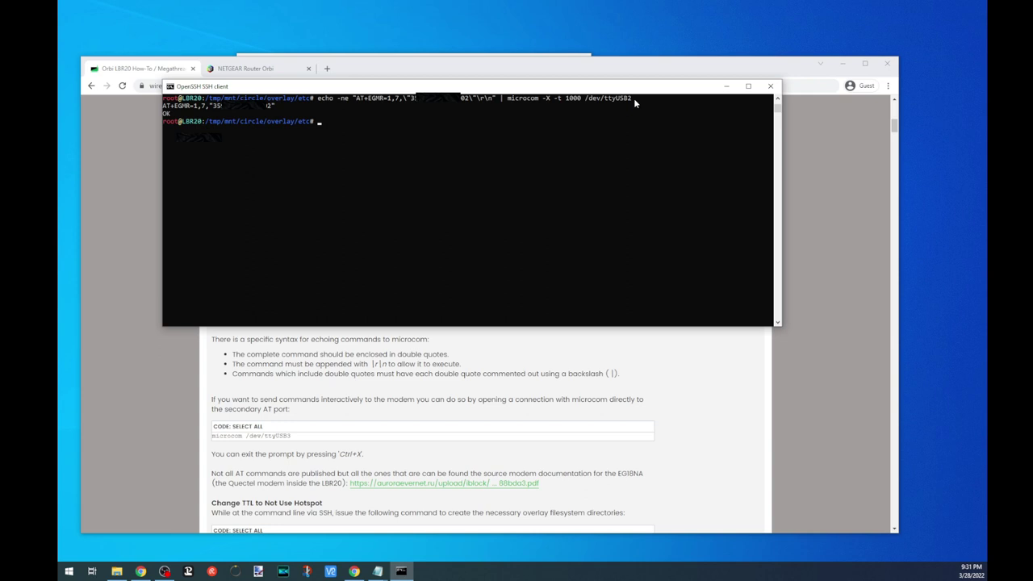
Copy the AT+CGSN command from the AT commands notes and run it in the SSH session to query the modem's IMEI.
click(379, 571)
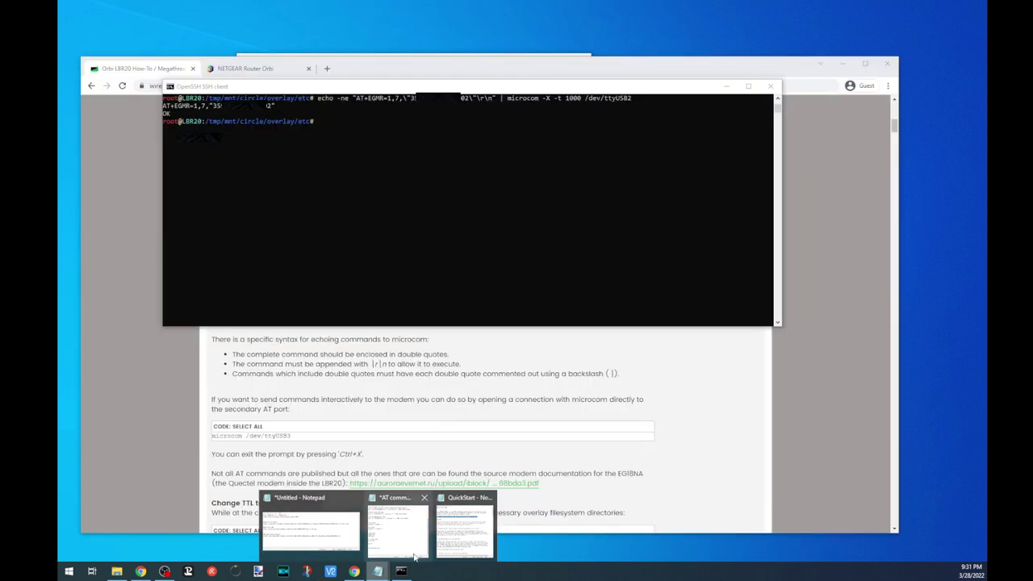
click(414, 556)
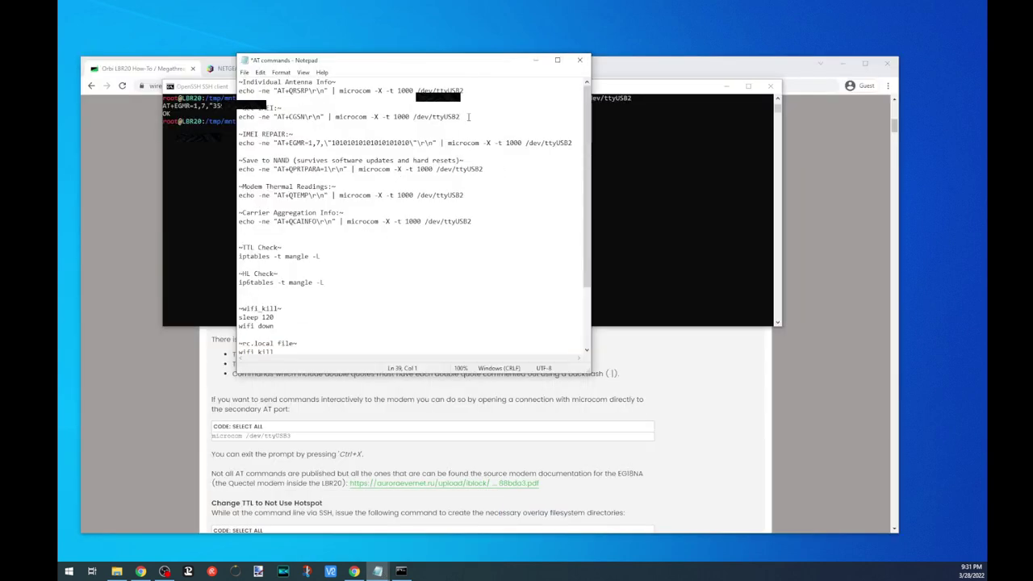
drag(468, 116, 239, 116)
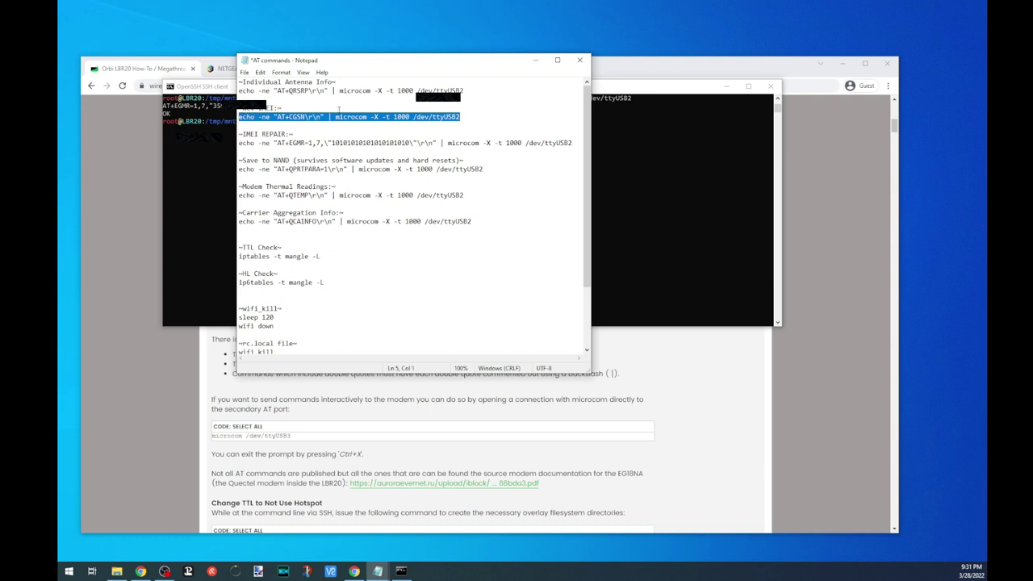
right_click(623, 124)
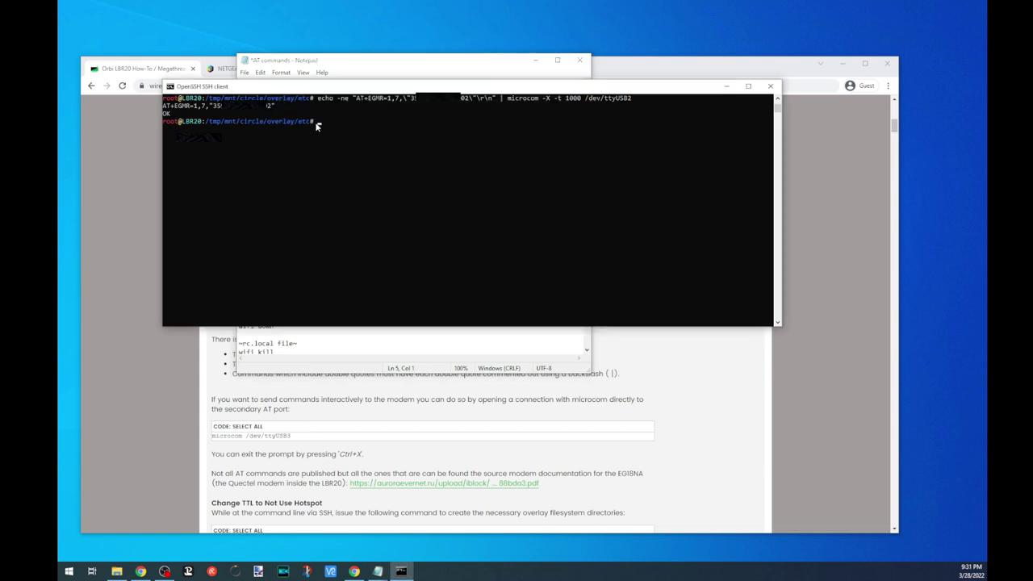
key(Return)
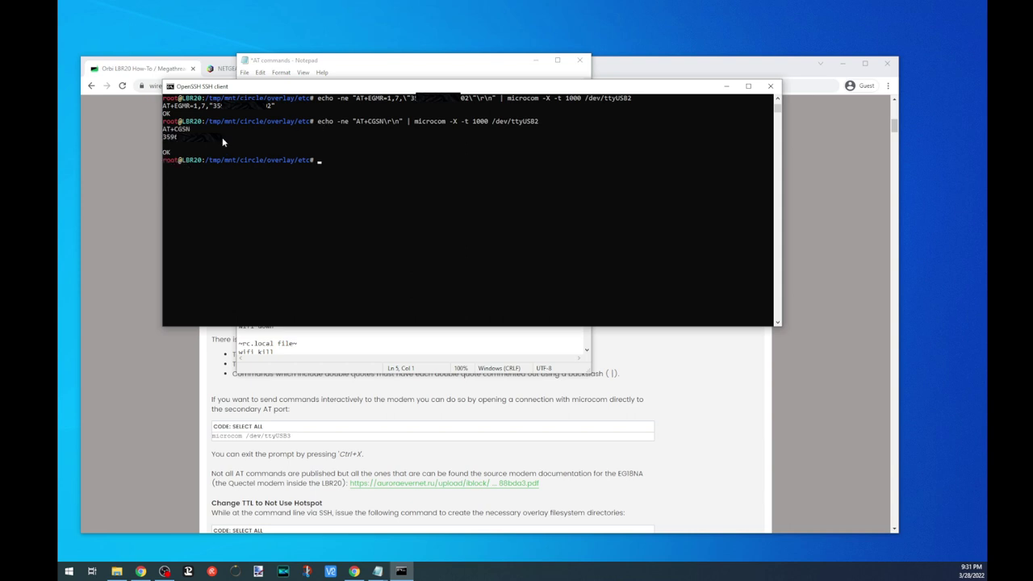
Check the IMEI under Mobile Broadband Information on the Orbi router's Advanced home page, and return to the SSH session.
click(354, 571)
click(272, 71)
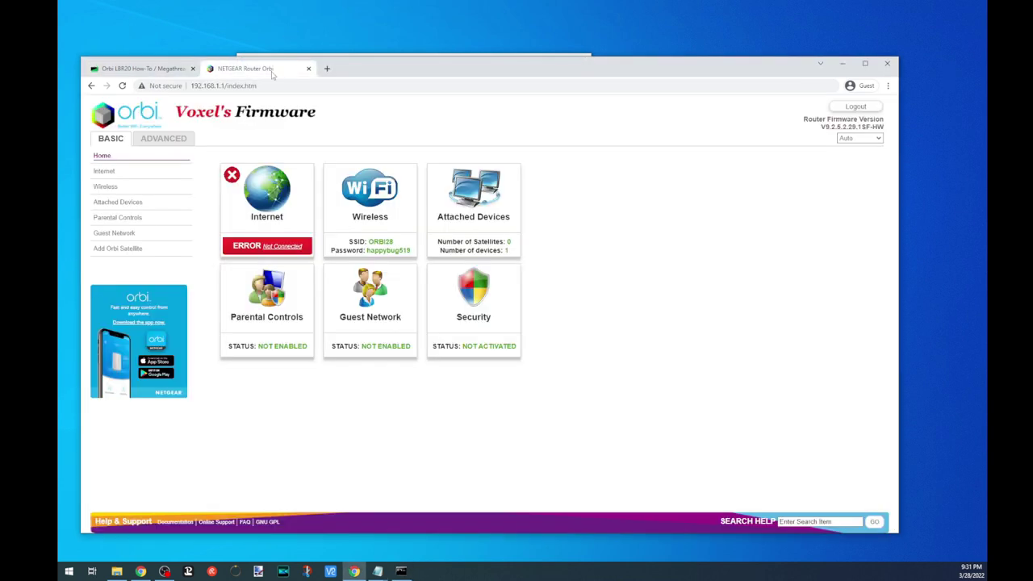
click(161, 141)
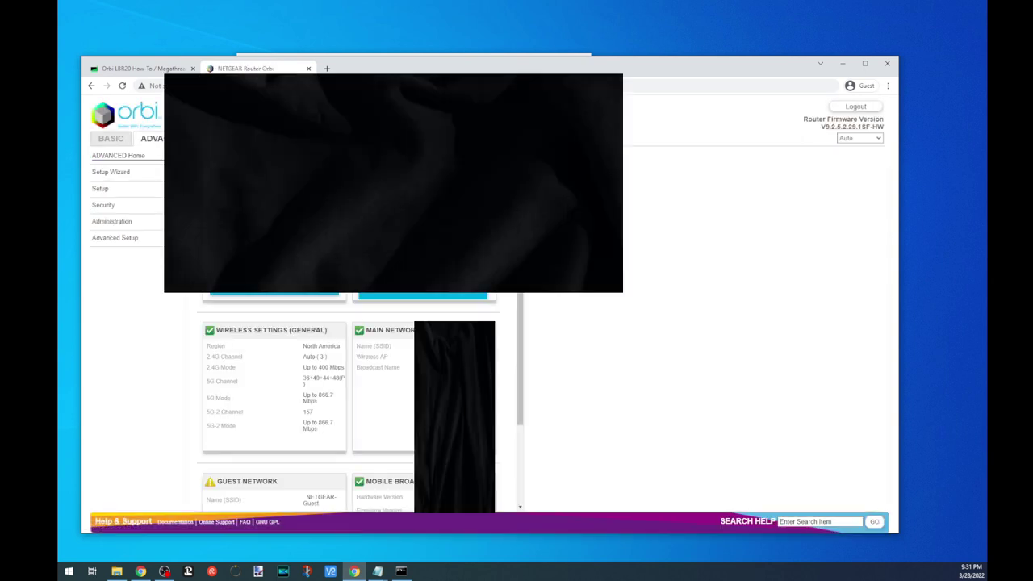
scroll(351, 404, down, 2)
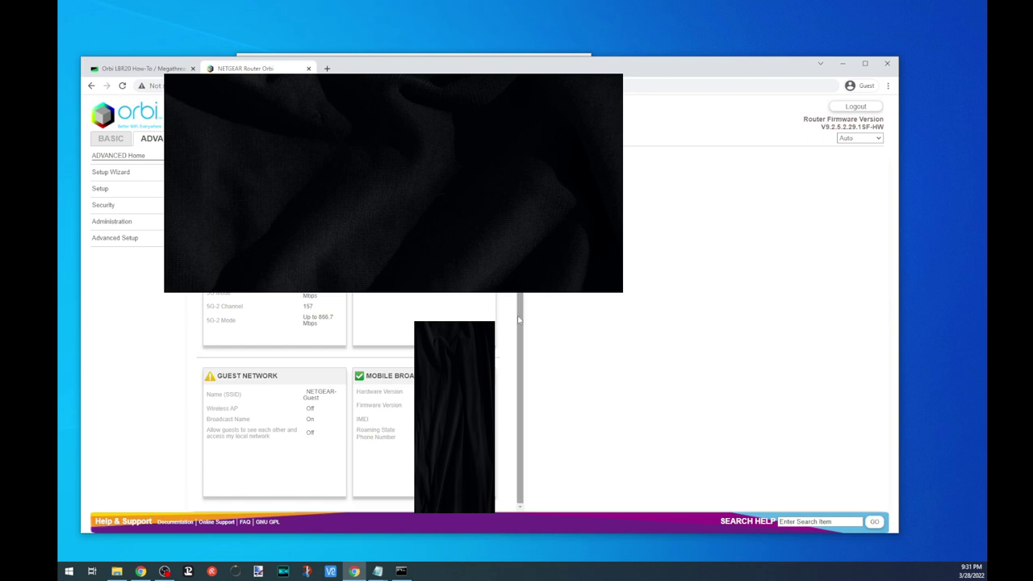
scroll(511, 323, up, 2)
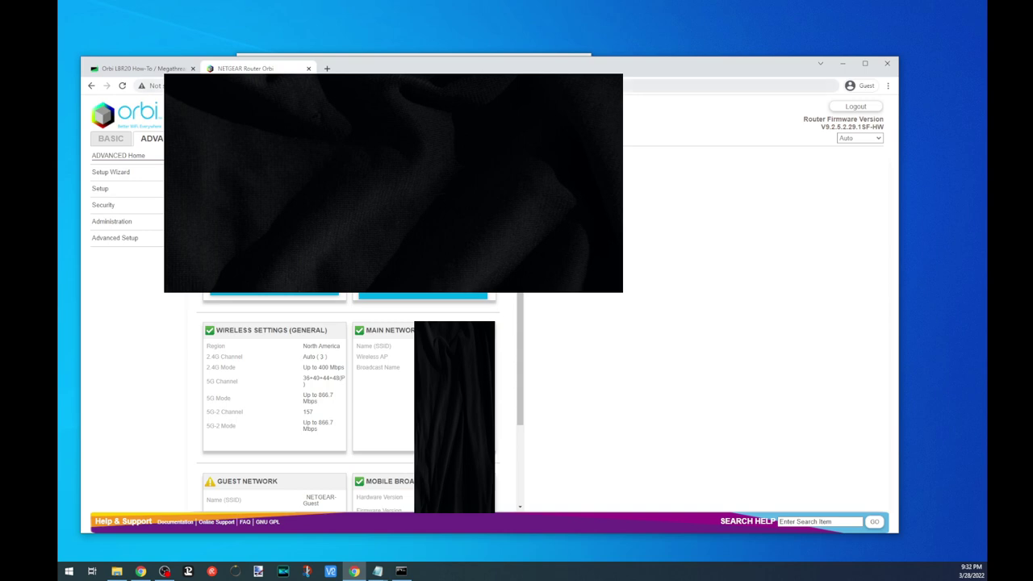
click(403, 571)
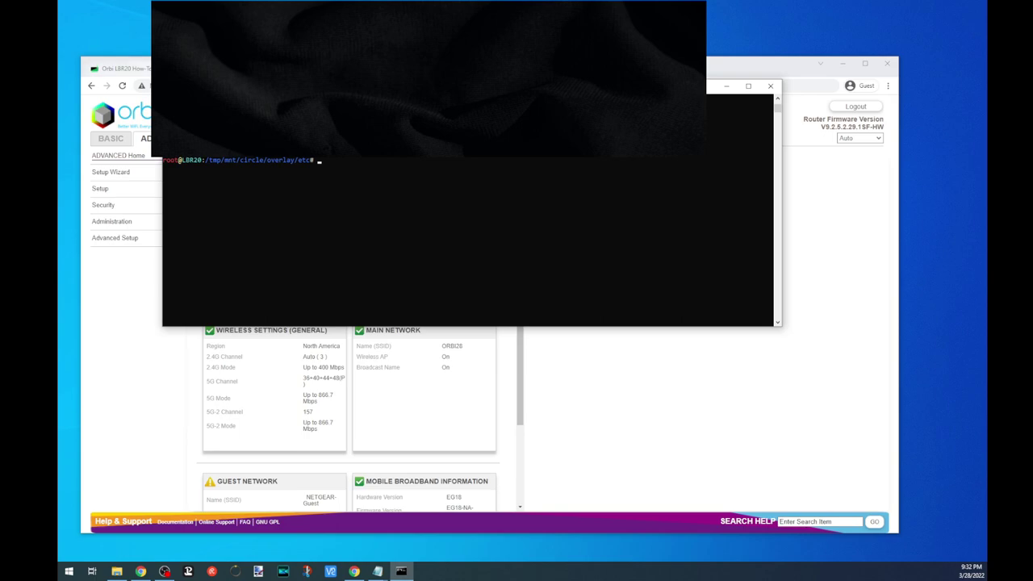
Review the Orbi LBR20 guide's TTL section in the browser, highlighting the firewall-start.sh and firewall6-start.sh file names.
click(121, 68)
scroll(251, 234, up, 3)
scroll(251, 233, down, 1)
scroll(251, 233, down, 1)
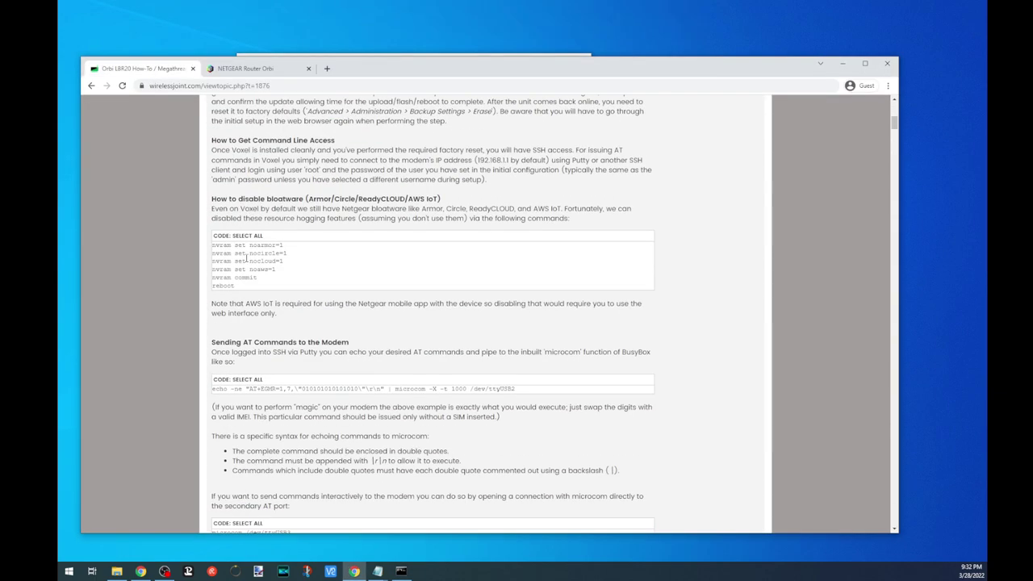
scroll(246, 256, down, 4)
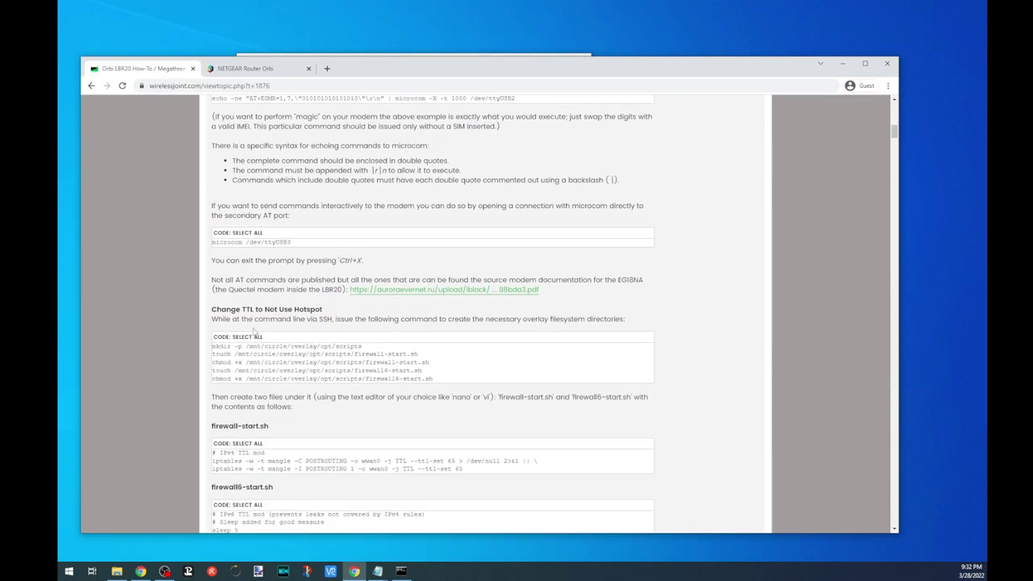
scroll(270, 355, down, 2)
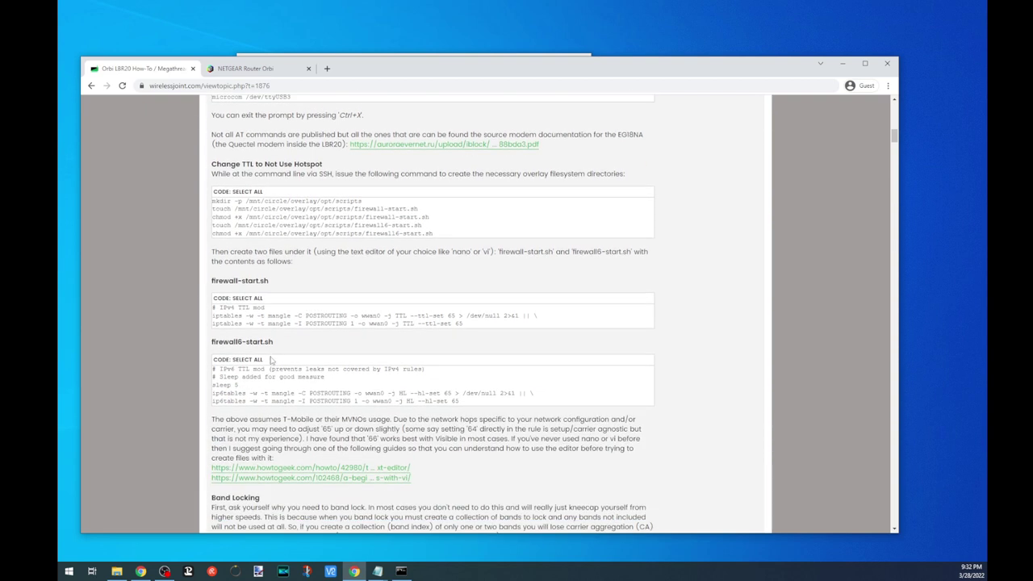
scroll(270, 359, down, 2)
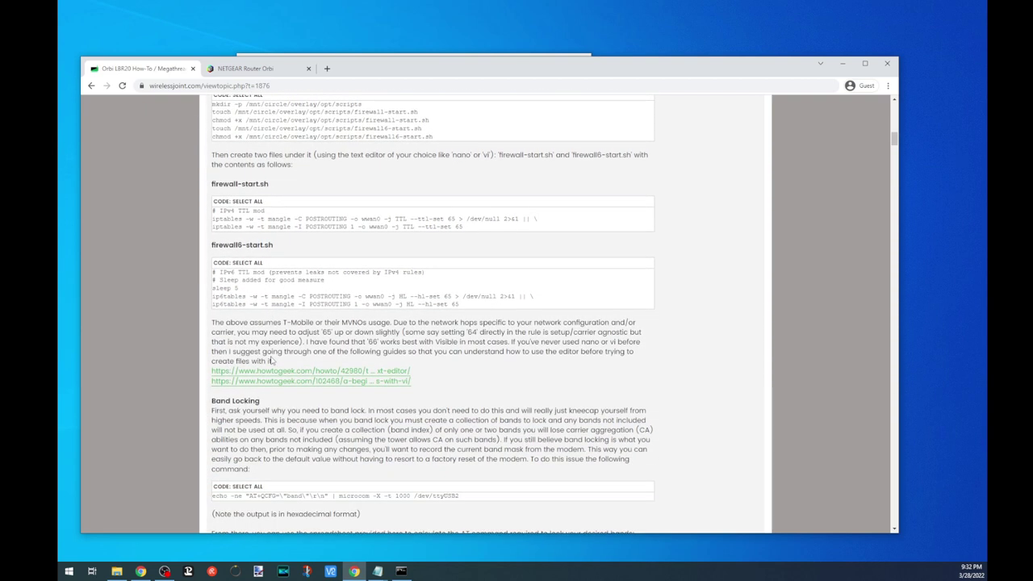
drag(269, 184, 205, 190)
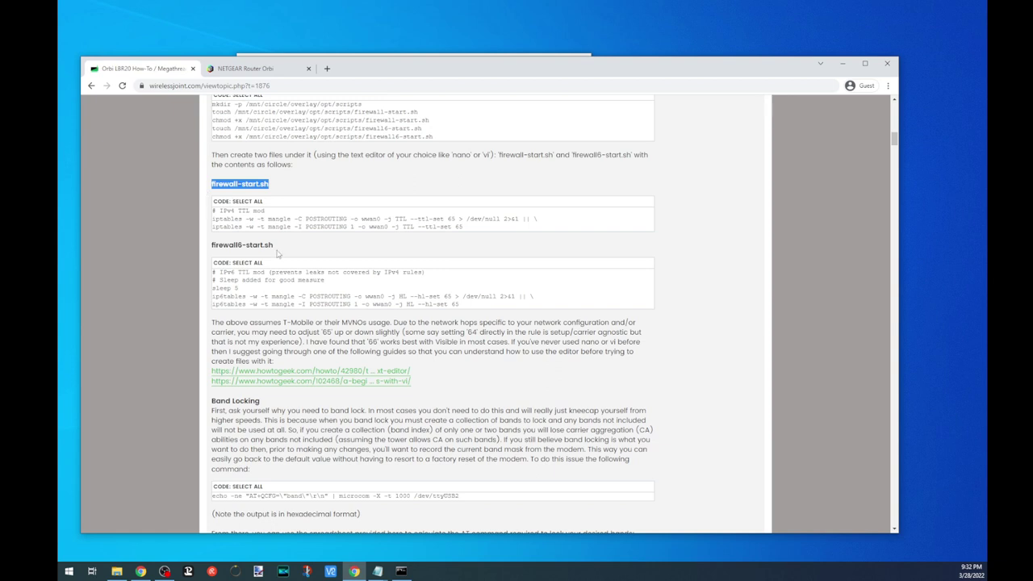
drag(279, 246, 202, 250)
scroll(249, 257, down, 4)
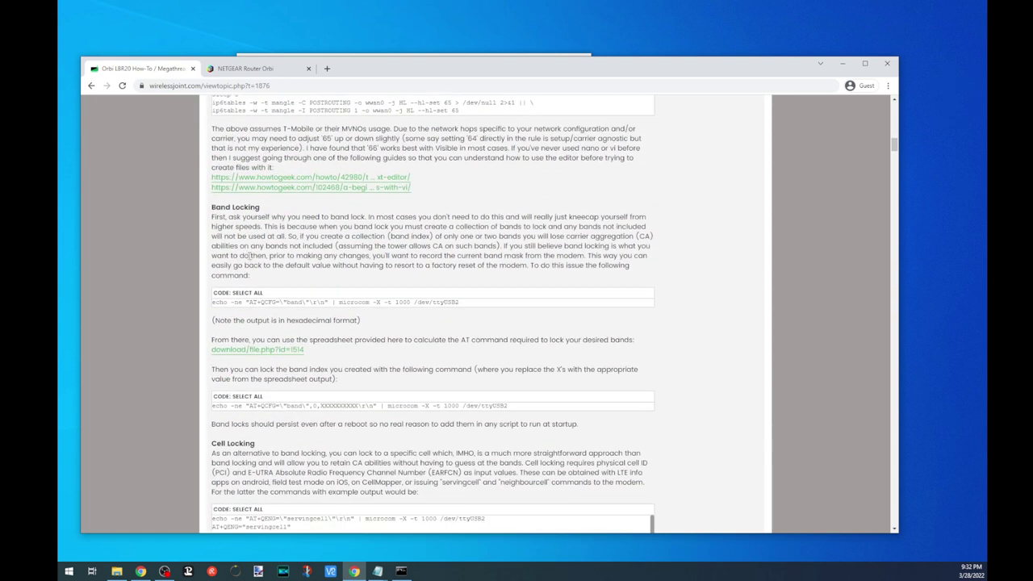
Read the guide's sections on band locking, cell locking, SMS, splitting SSIDs and setting up DNSCrypt or VPN.
scroll(250, 255, down, 2)
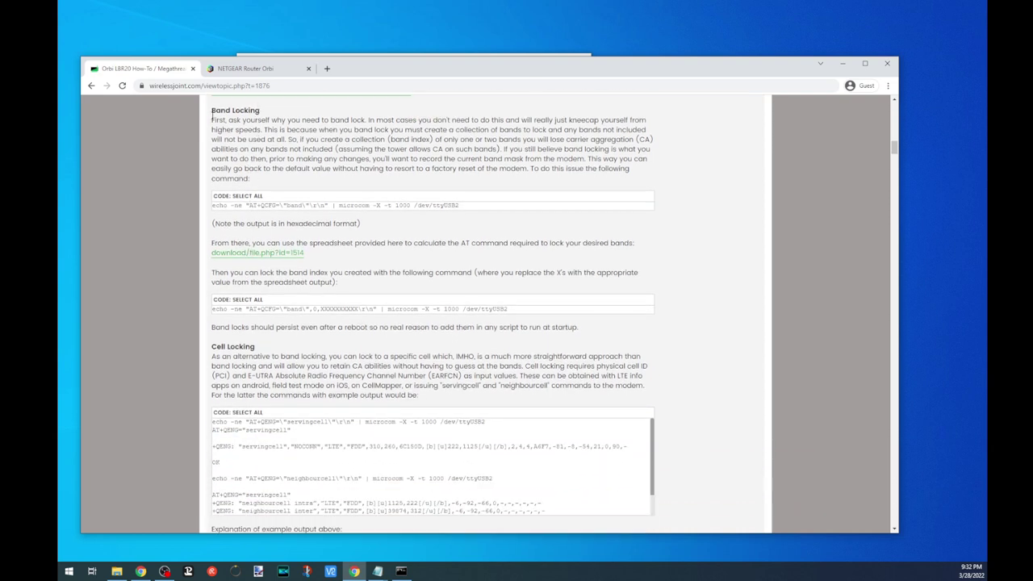
drag(212, 109, 267, 181)
click(264, 181)
scroll(264, 181, down, 2)
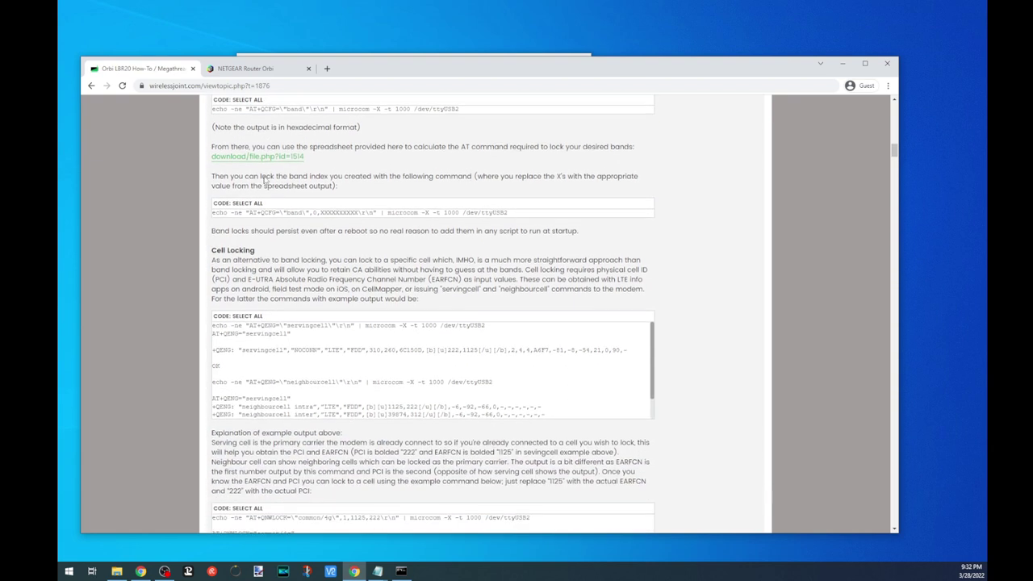
scroll(264, 180, down, 3)
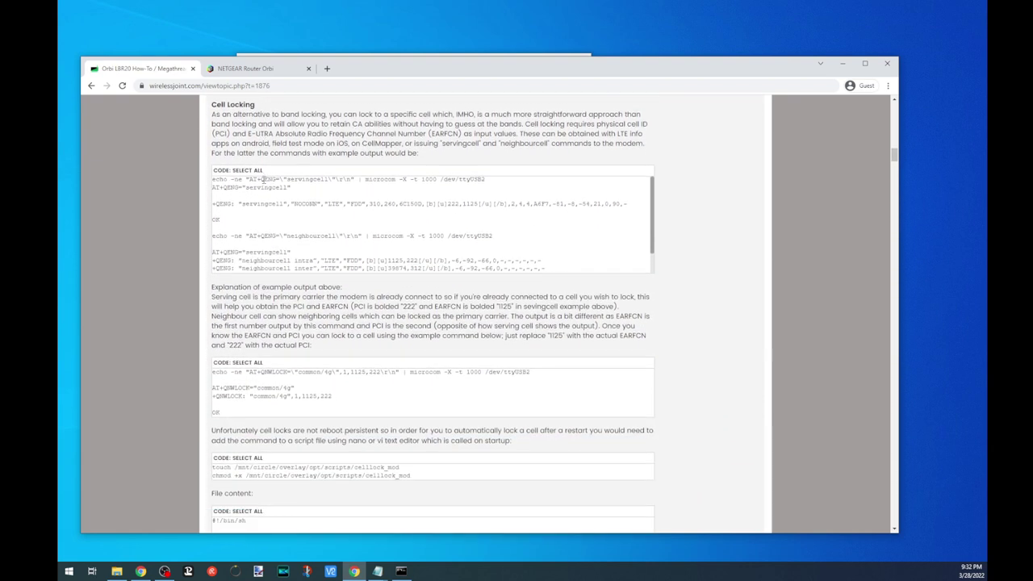
scroll(262, 180, down, 1)
scroll(210, 288, down, 5)
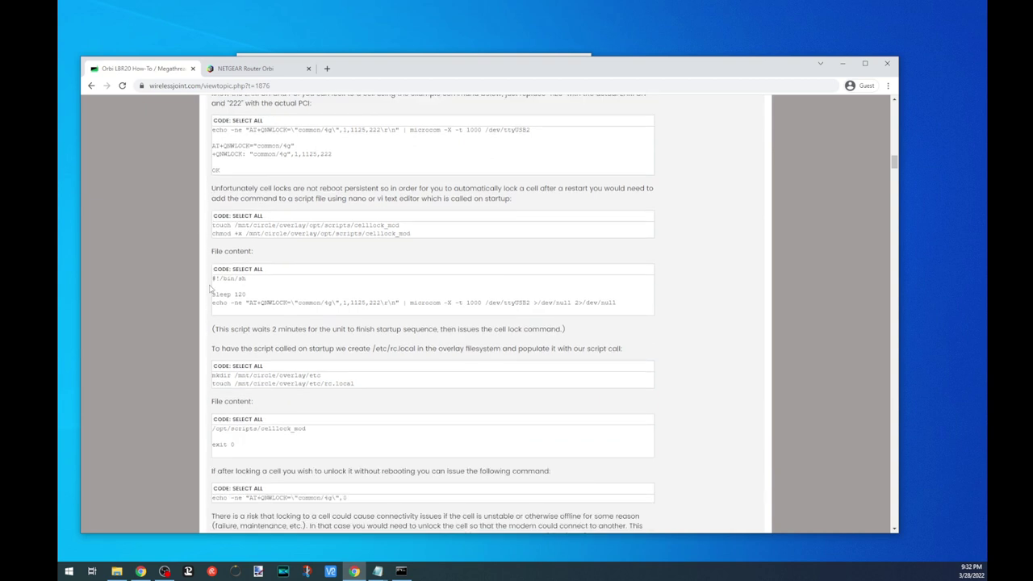
scroll(210, 288, down, 5)
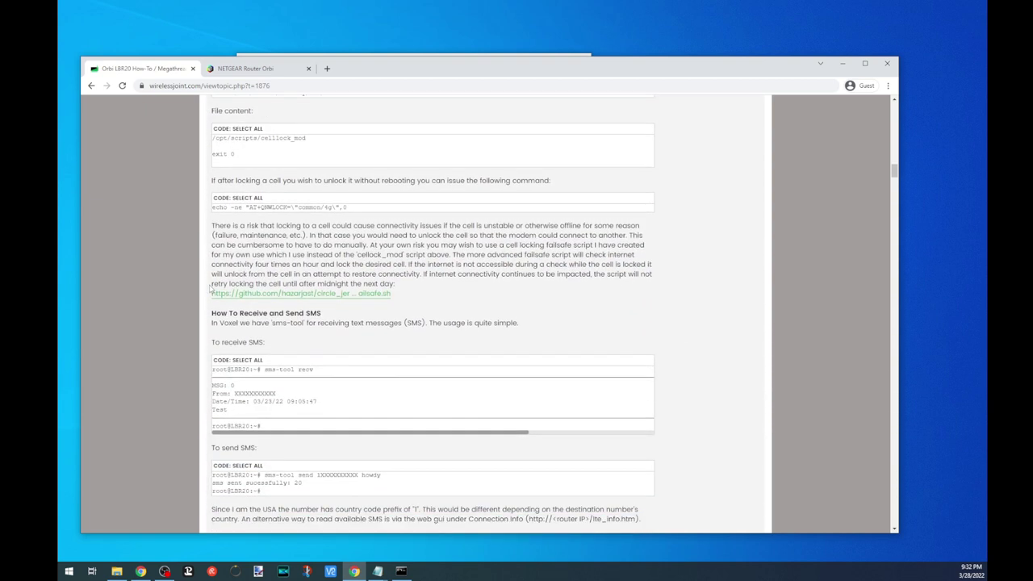
scroll(210, 288, down, 5)
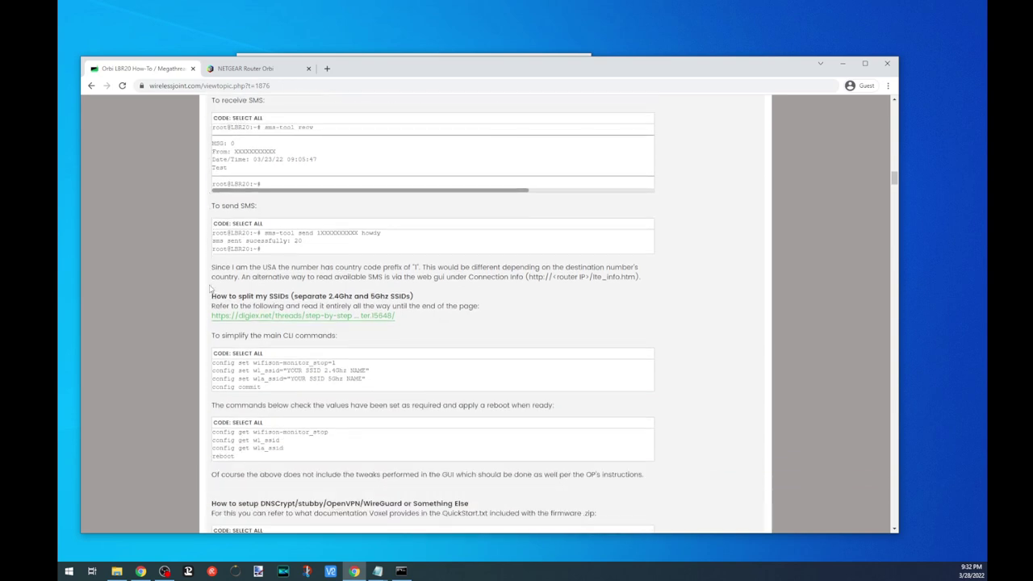
scroll(209, 288, down, 3)
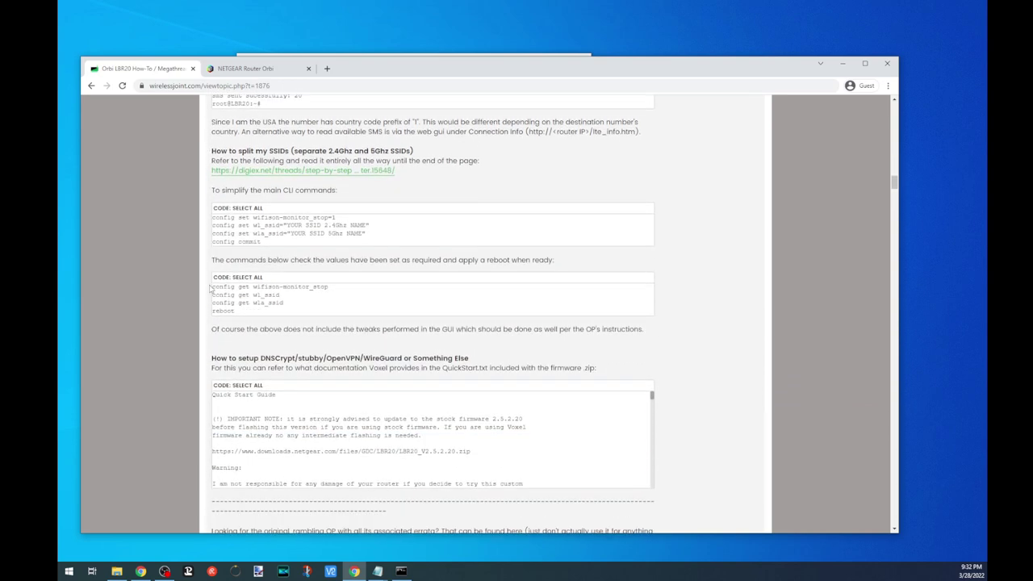
scroll(210, 288, down, 2)
scroll(209, 288, up, 15)
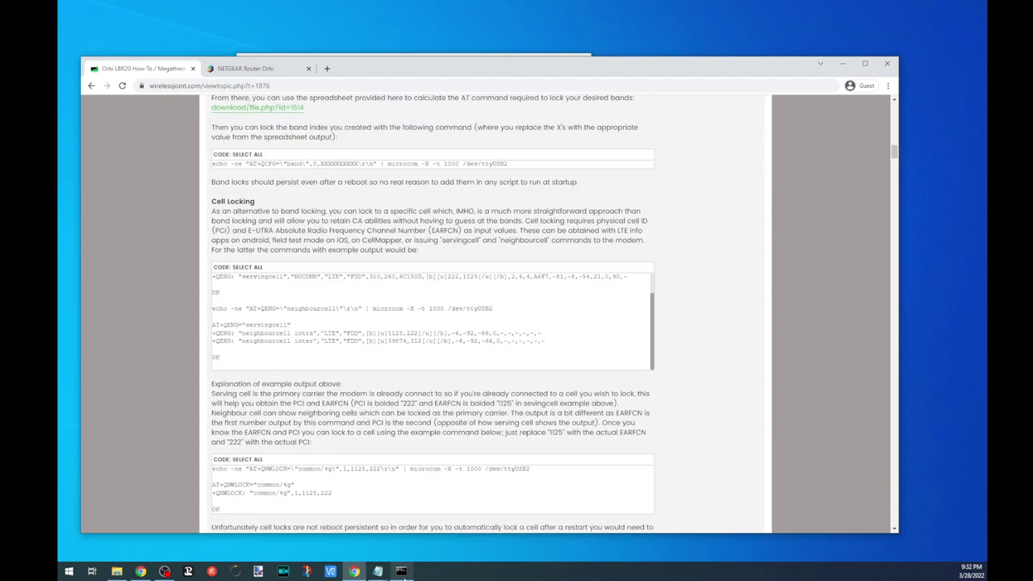
Switch to the SSH session and restart the router with the reboot command.
click(401, 556)
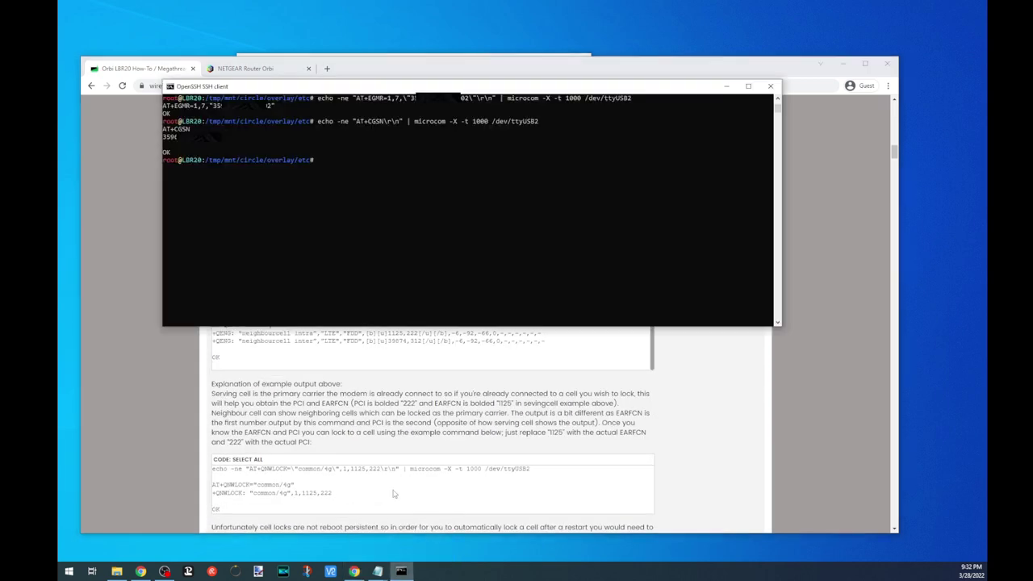
text(reboot)
key(Return)
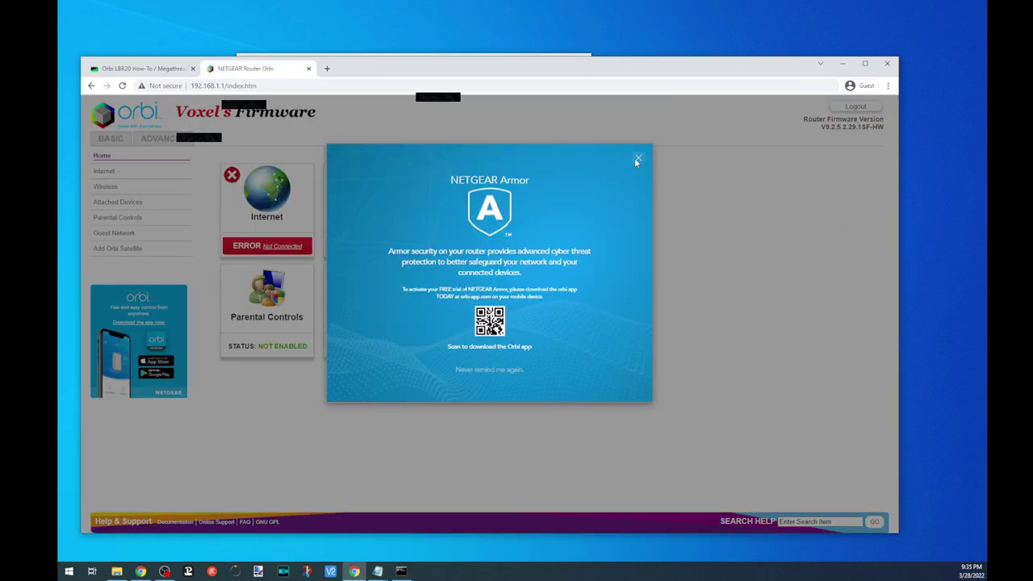
Check the IMEI under Mobile Broadband Information on the router's Advanced home page after dismissing the NETGEAR Armor offer, and close the router page.
click(638, 160)
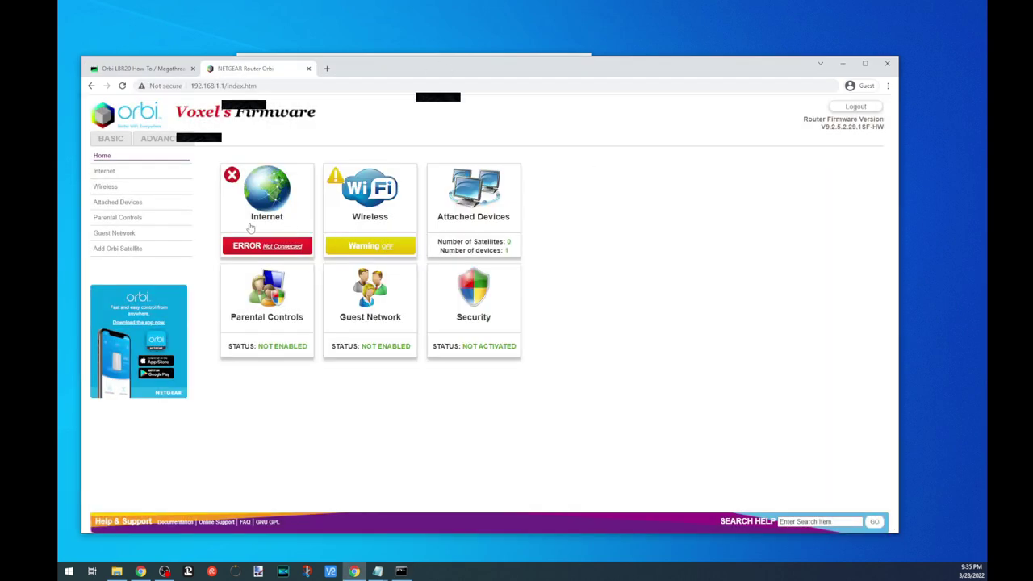
click(169, 138)
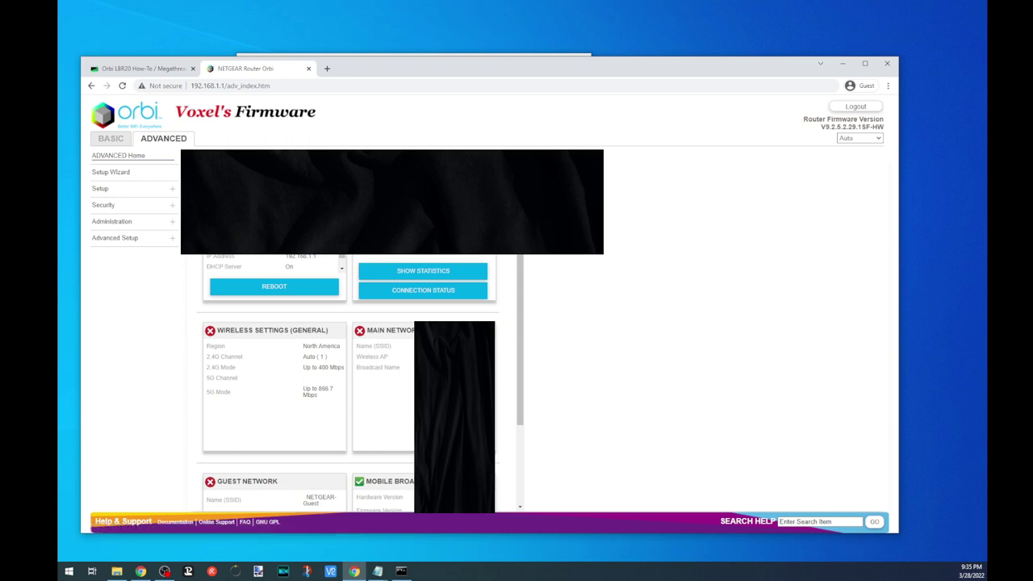
scroll(361, 383, down, 2)
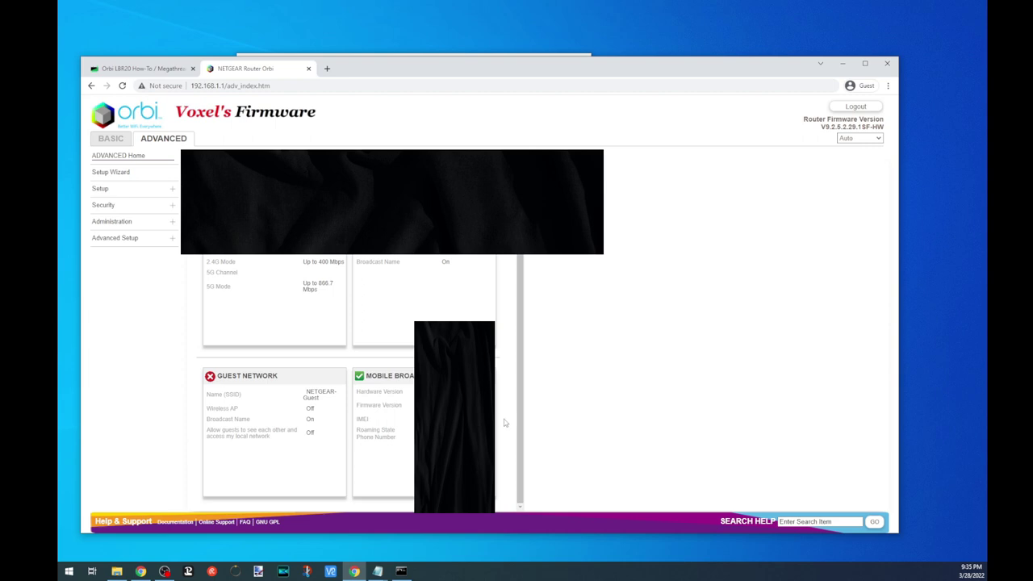
scroll(504, 419, up, 2)
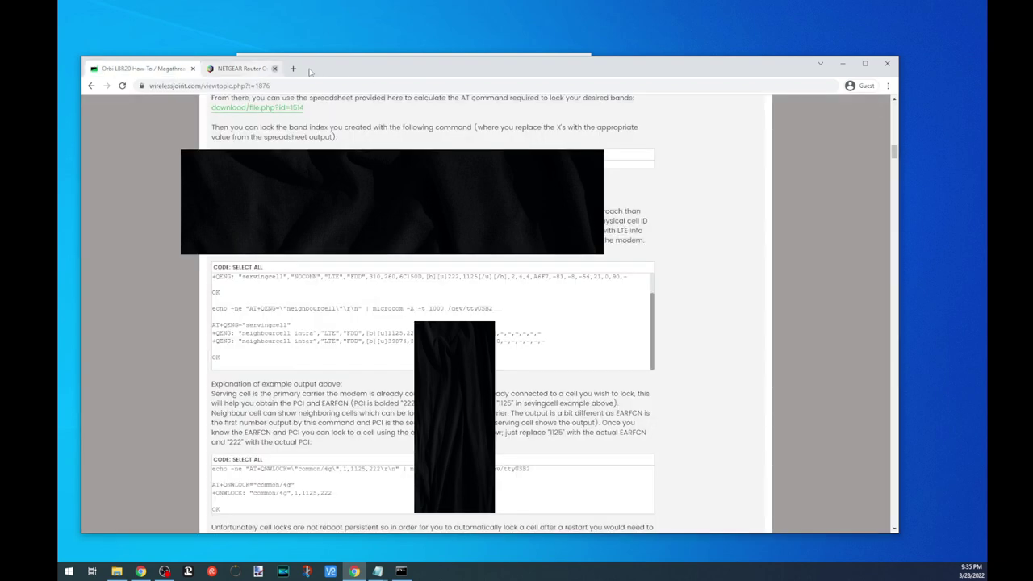
click(308, 68)
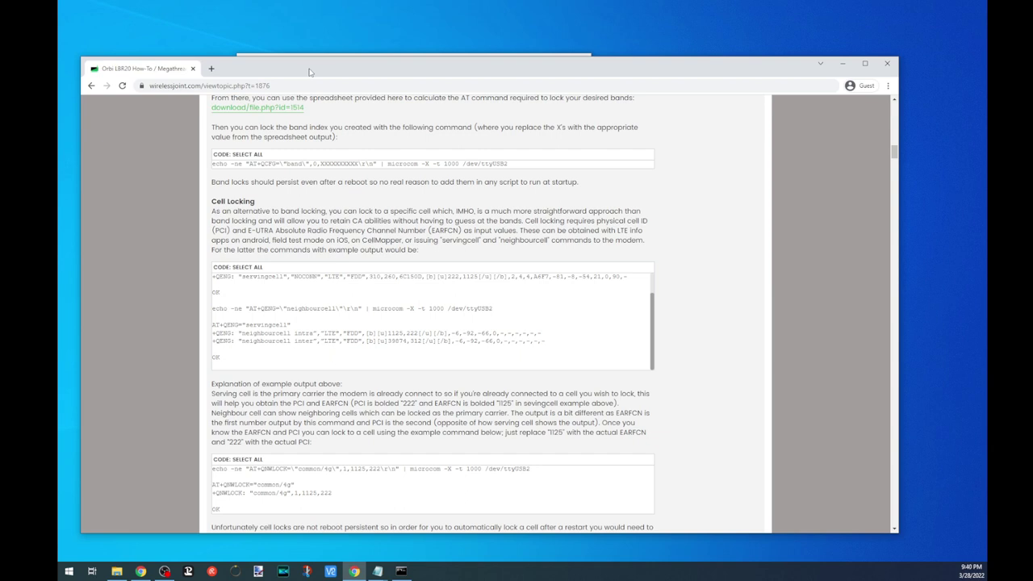
Open the router page at 192.168.1.1 in a new browser tab and sign in as admin with the account password.
click(211, 68)
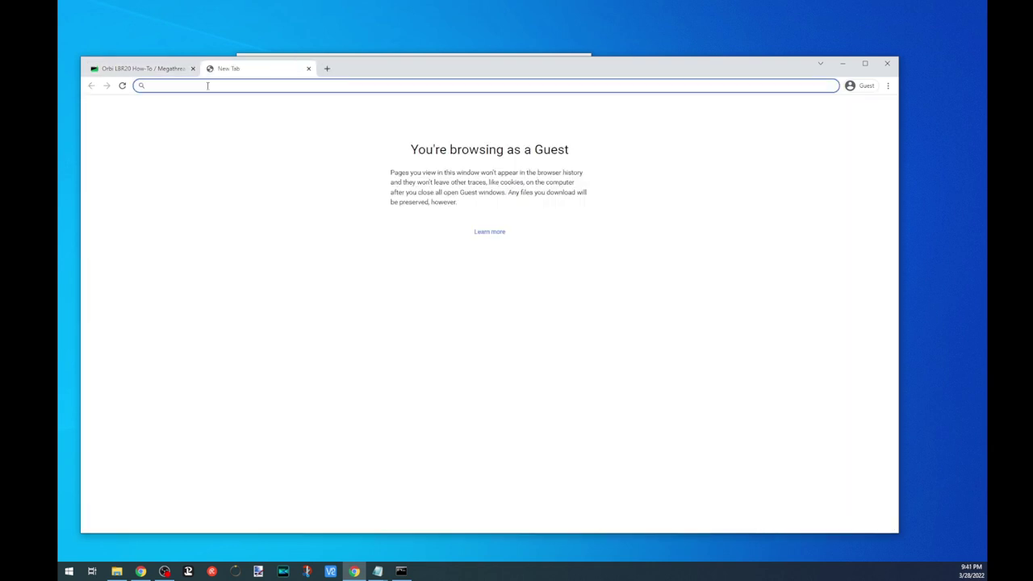
text(192.)
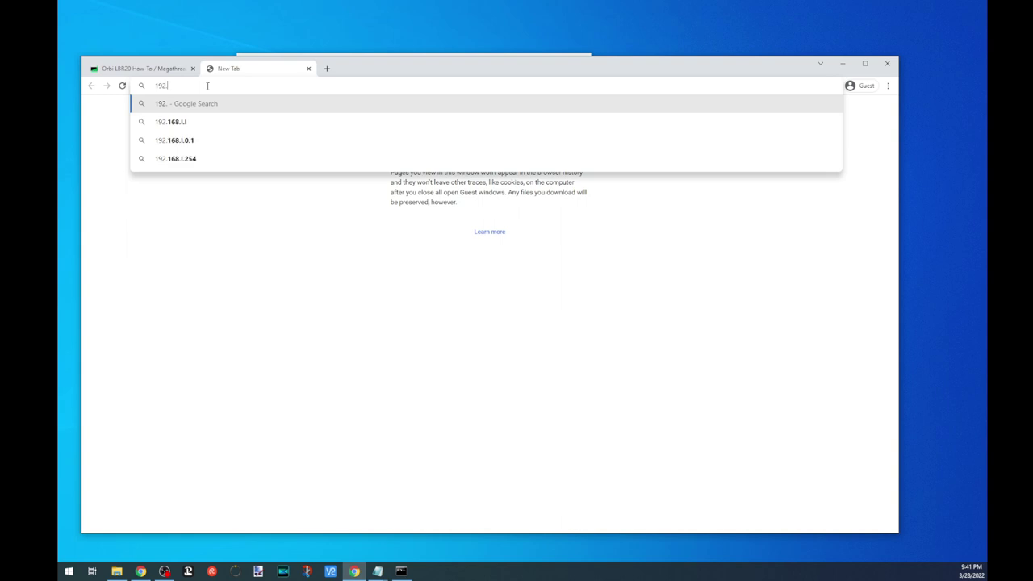
text(168.1.1)
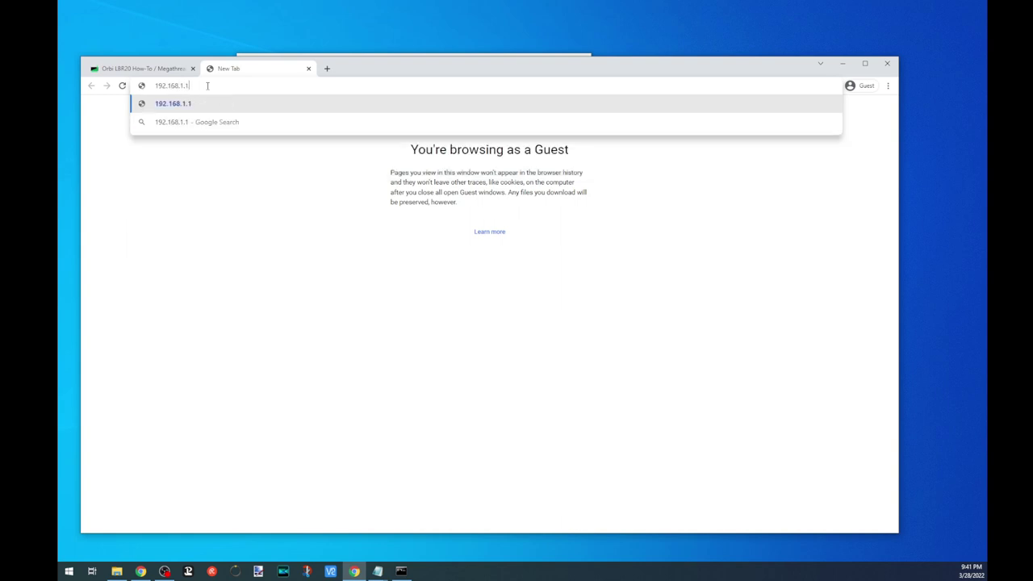
key(Return)
text(a)
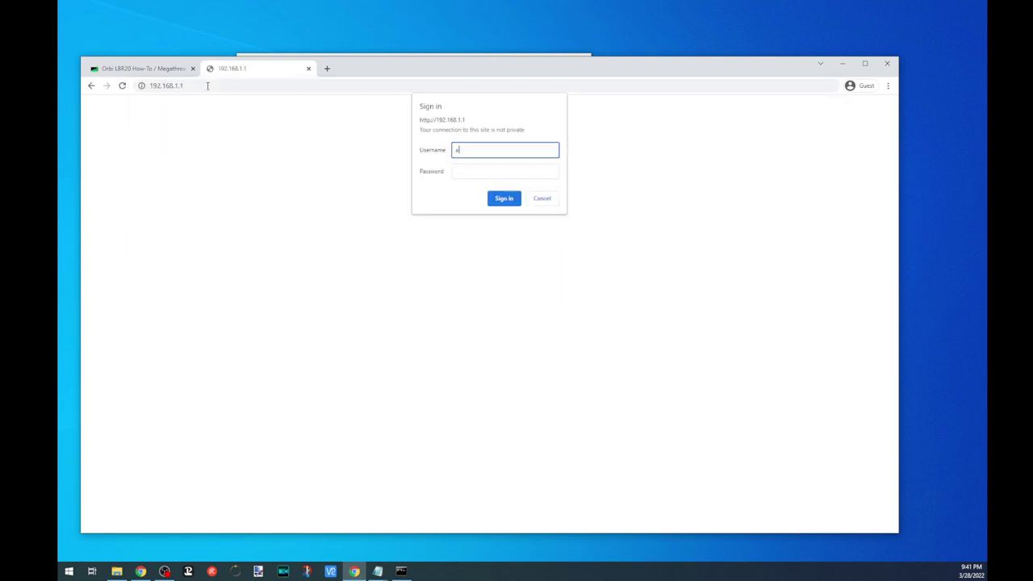
text(dmin)
key(Tab)
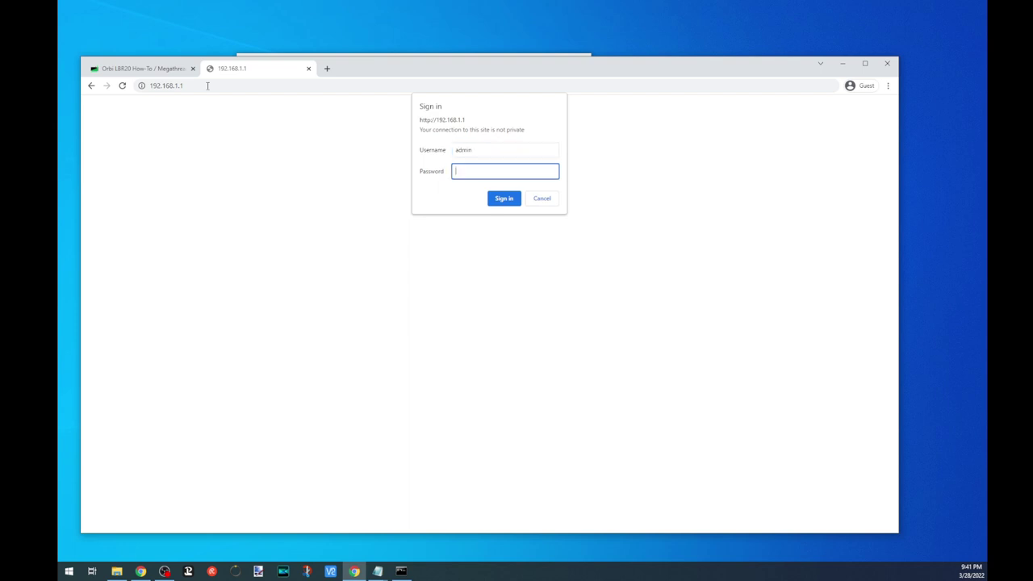
text(password)
key(Return)
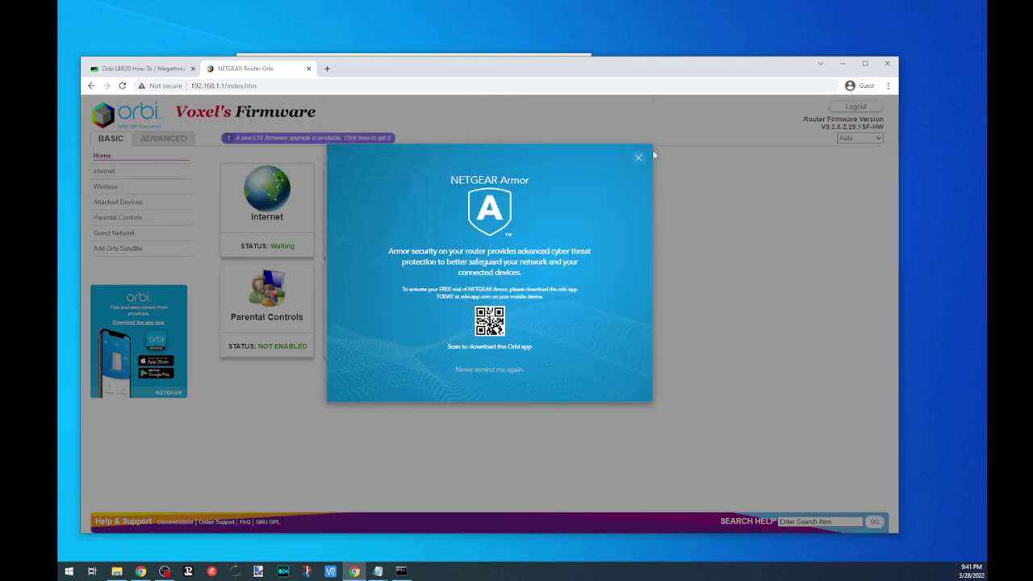
Dismiss the NETGEAR Armor offer and open the LTE Update page of the router's advanced Firmware Update settings.
click(637, 158)
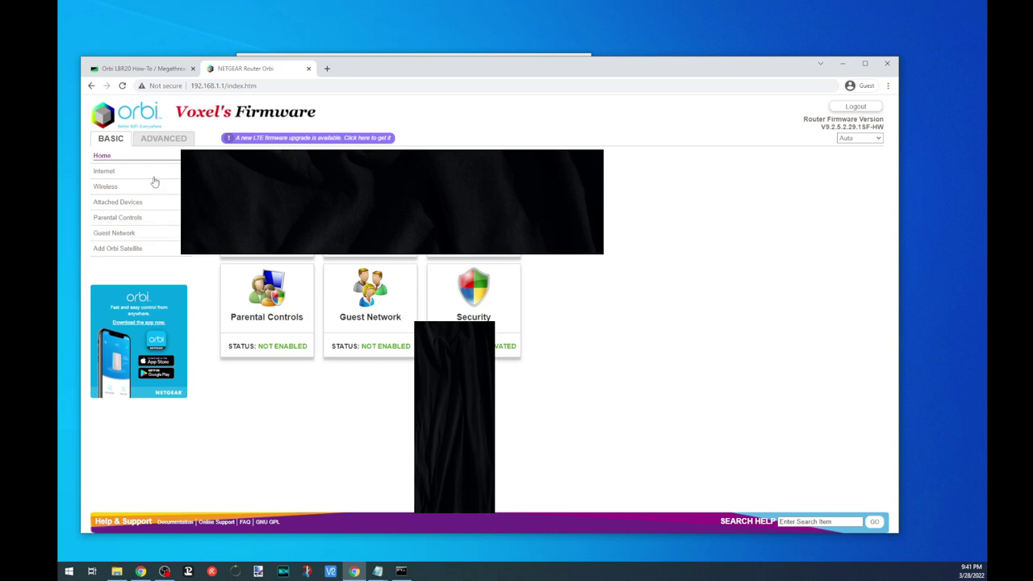
click(167, 139)
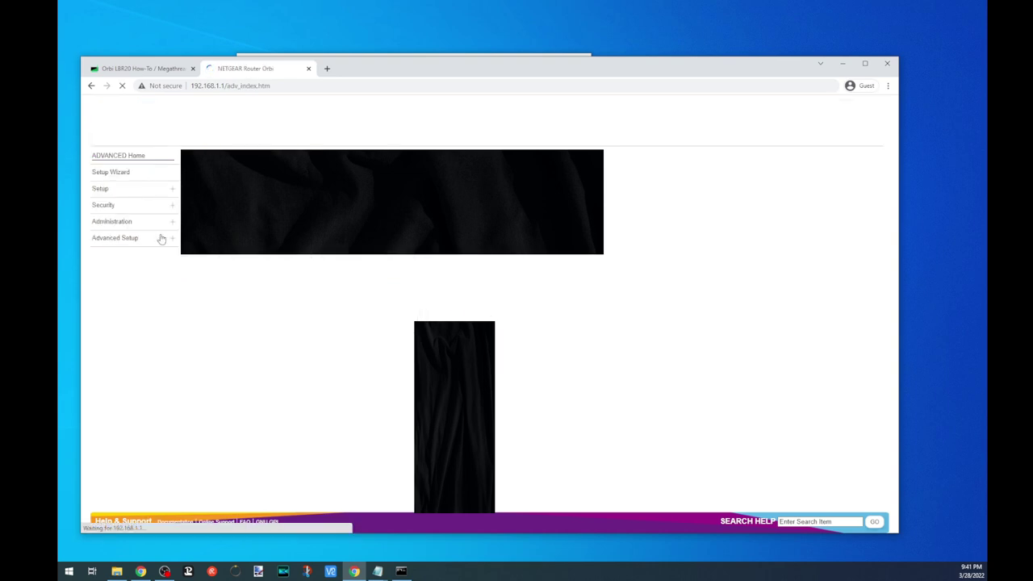
click(172, 221)
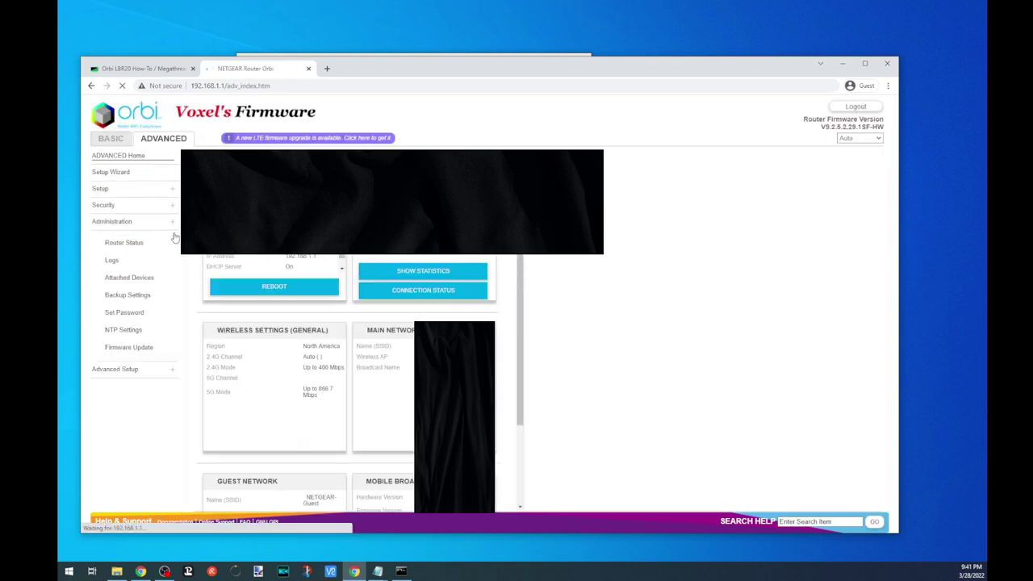
click(146, 348)
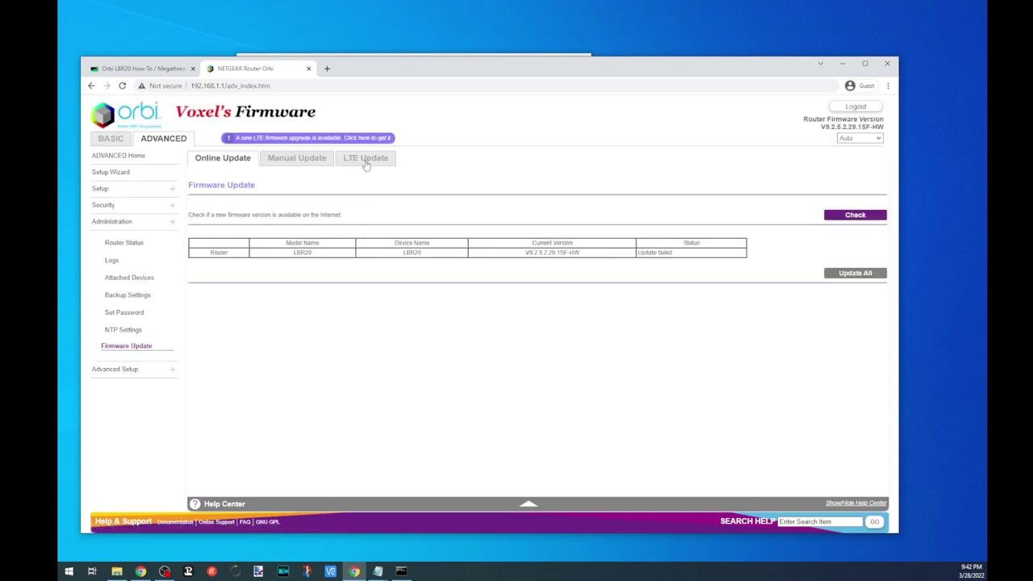
click(366, 160)
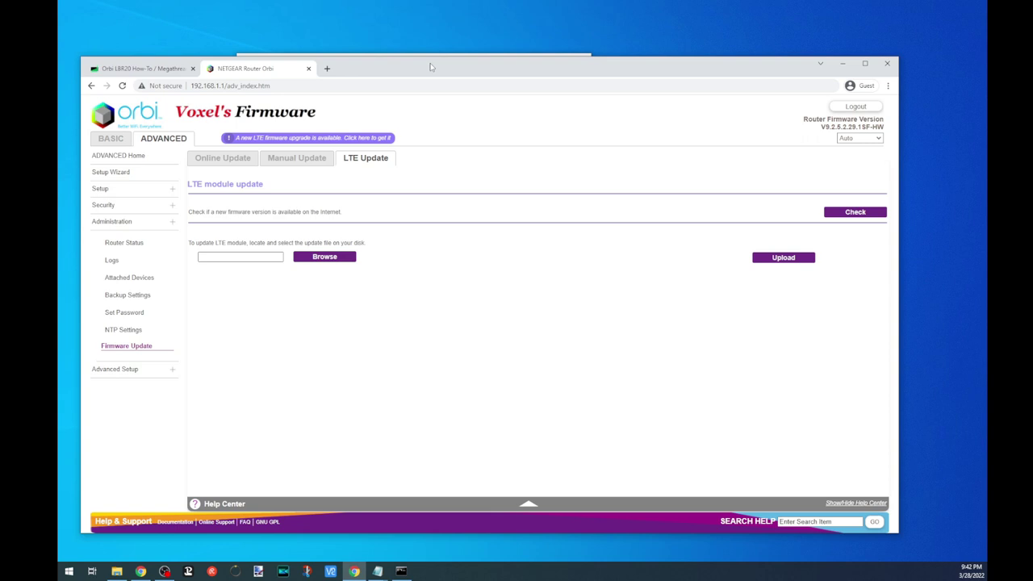
Check the mobile broadband details on the Router Status page, review the enlarged Connection Status window, and close it.
click(135, 243)
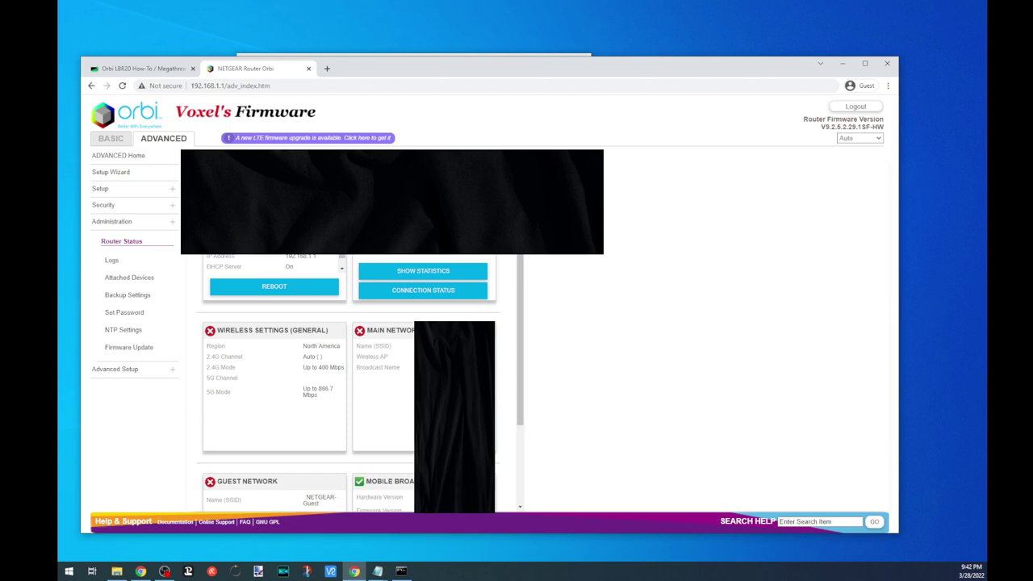
scroll(361, 382, down, 2)
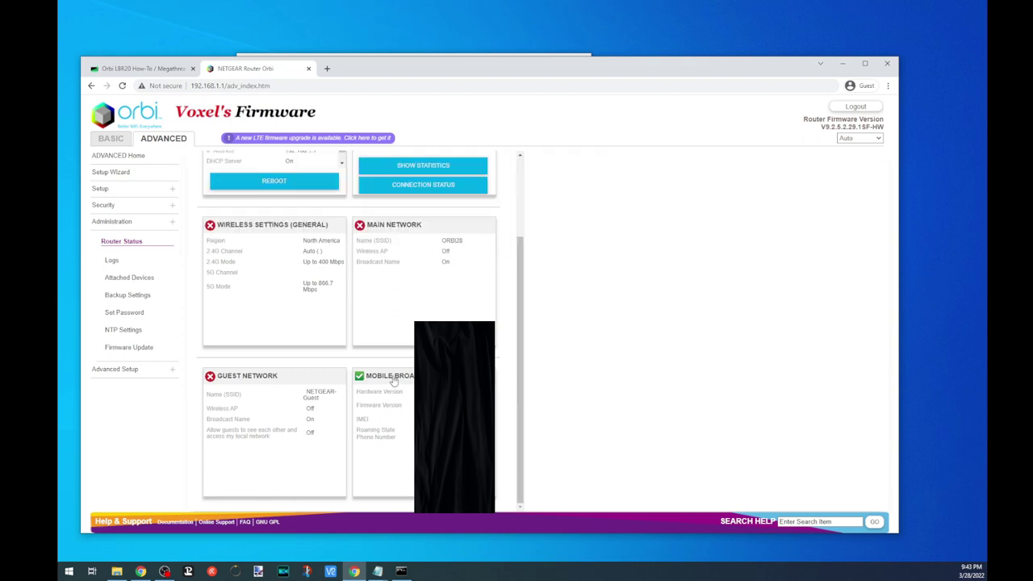
double_click(361, 419)
click(427, 186)
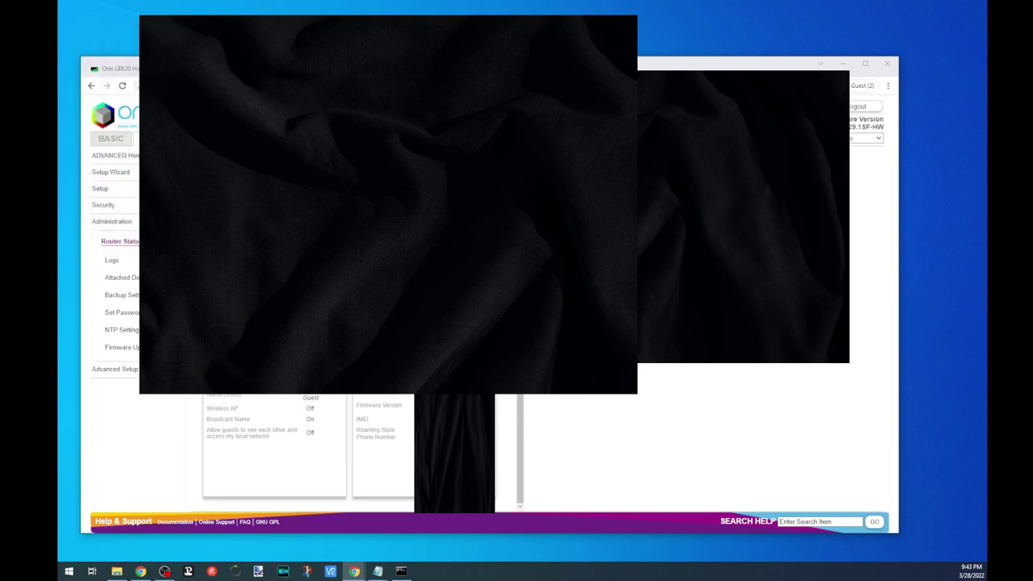
drag(624, 438, 670, 493)
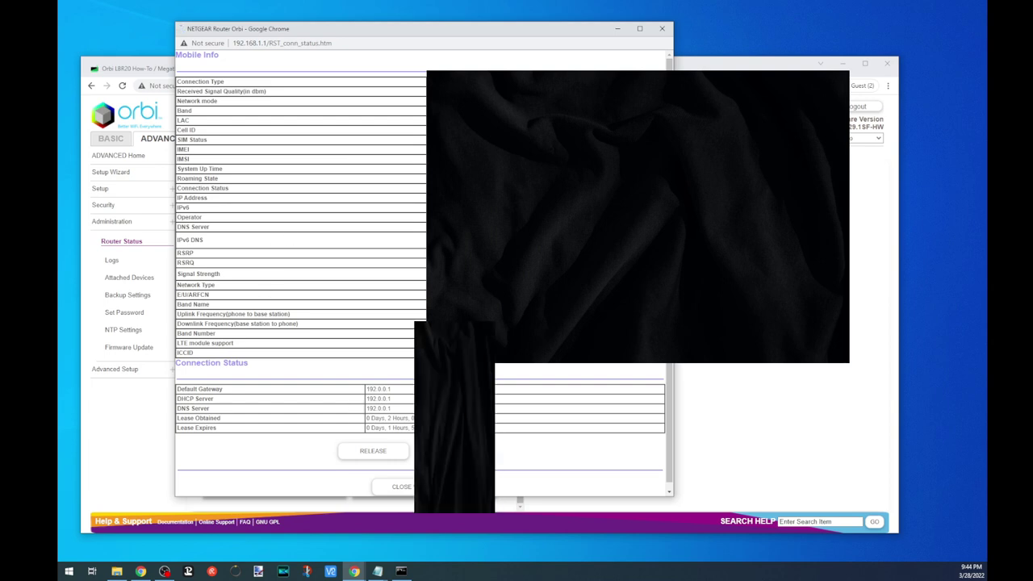
click(662, 30)
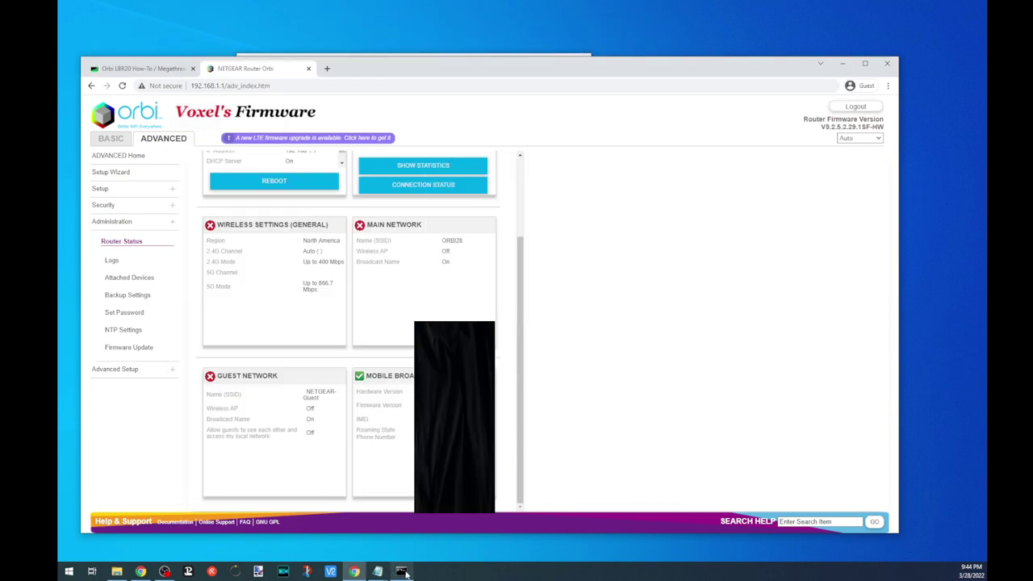
click(401, 571)
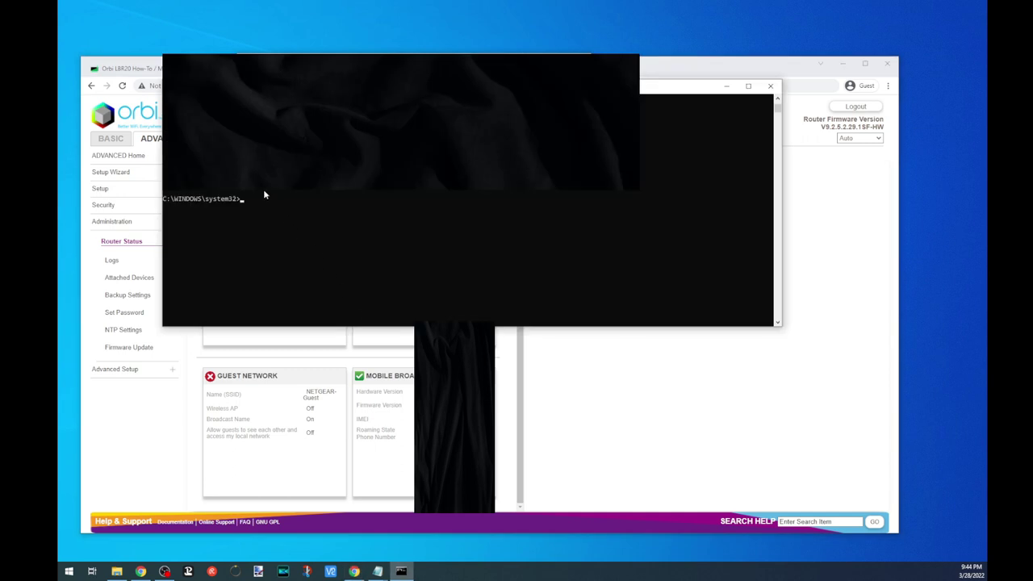
text(ssh root@192.168.1.1)
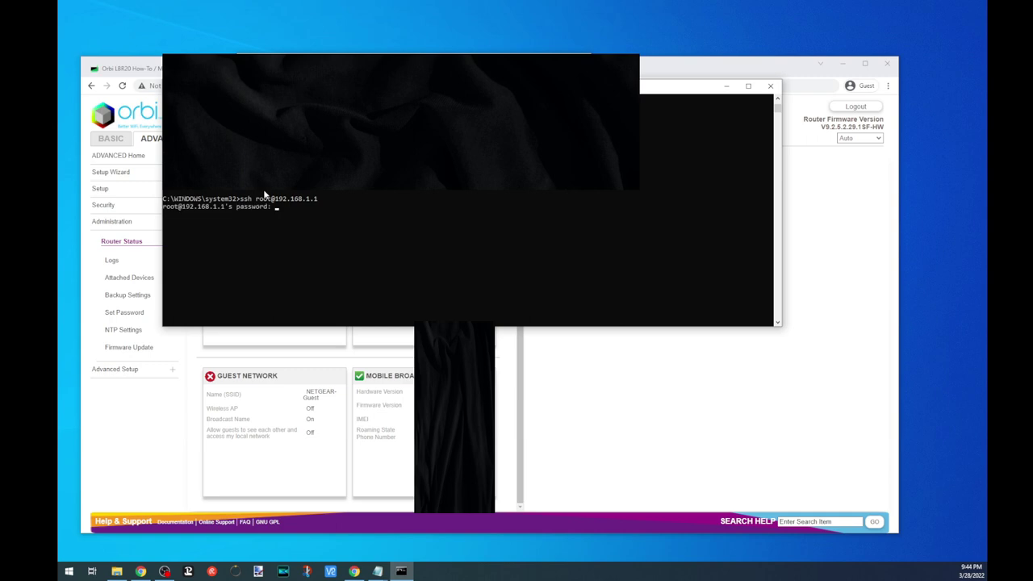
key(Return)
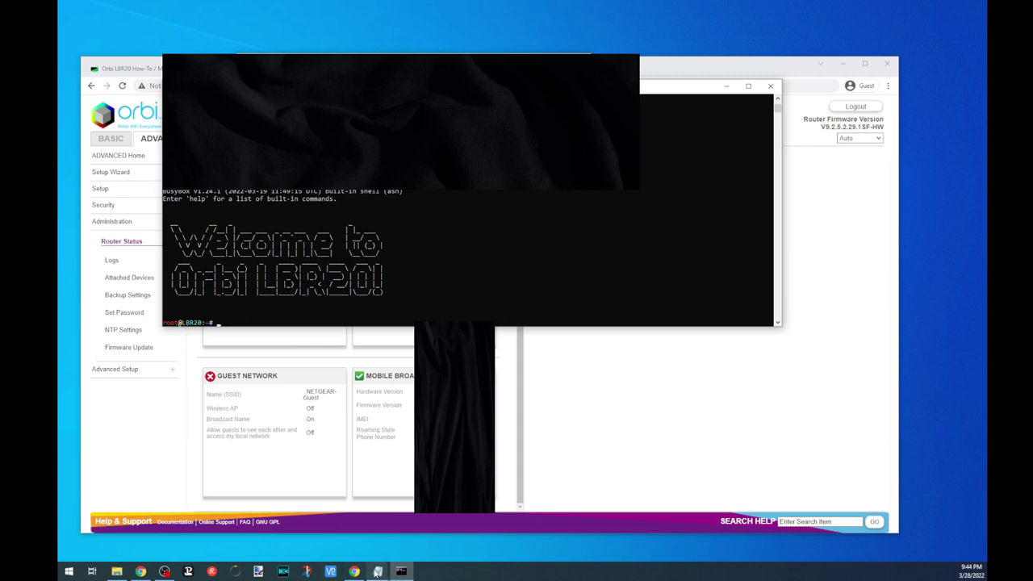
Bring up the AT commands notes beside the terminal and copy the TTL check command iptables -t mangle -L.
mouse_move(377, 570)
mouse_move(388, 526)
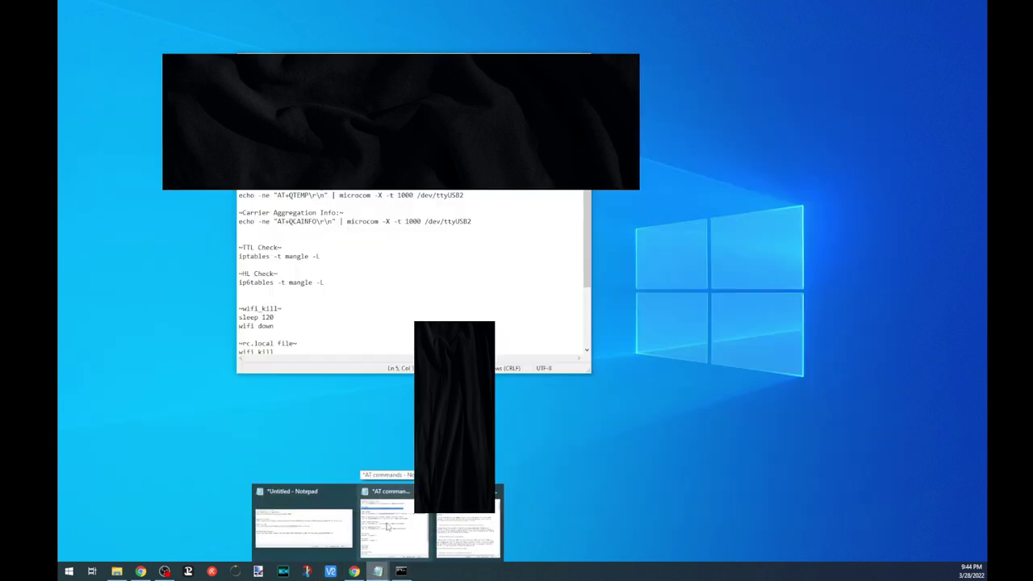
click(387, 526)
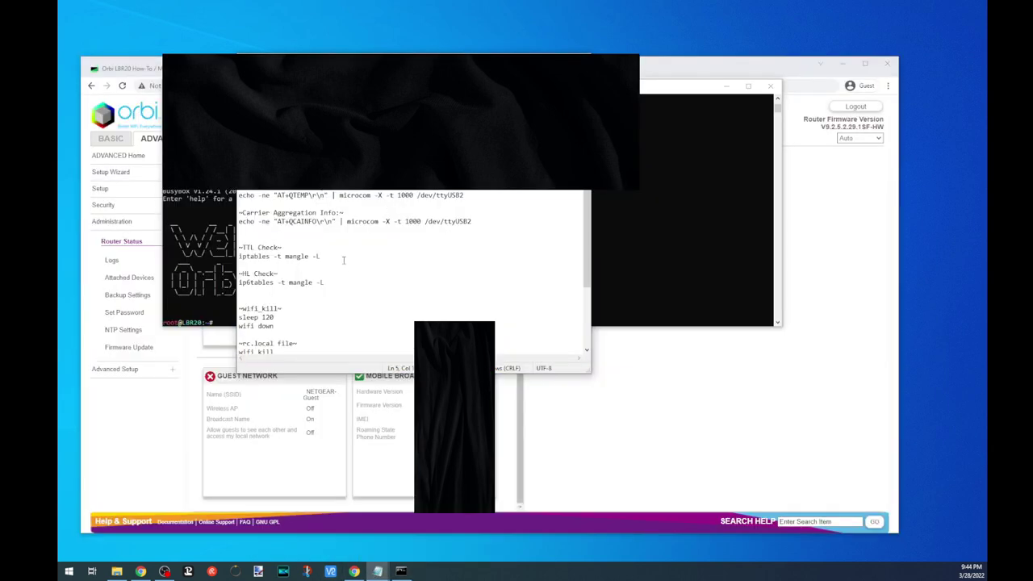
drag(404, 60, 695, 63)
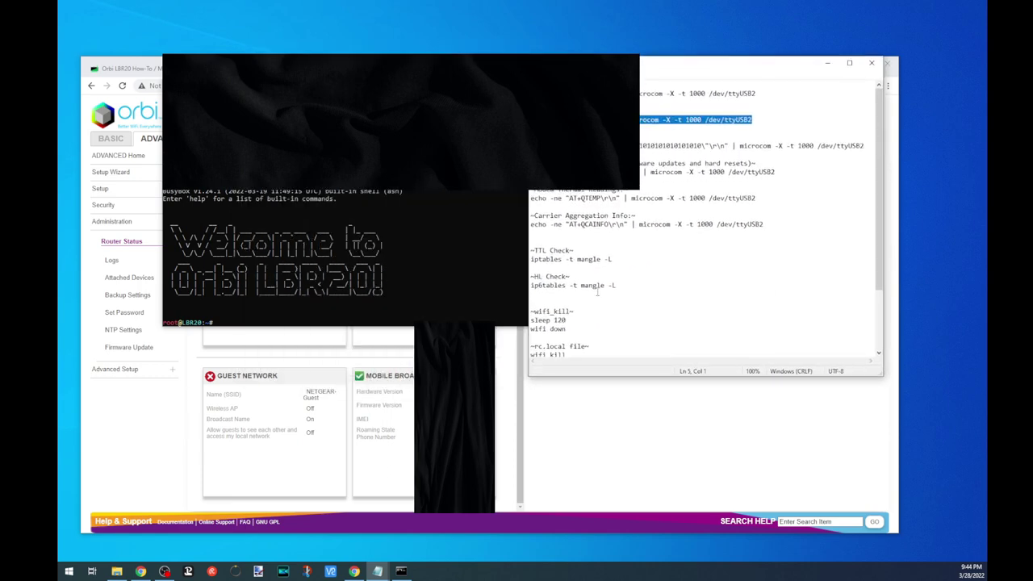
drag(613, 259, 531, 261)
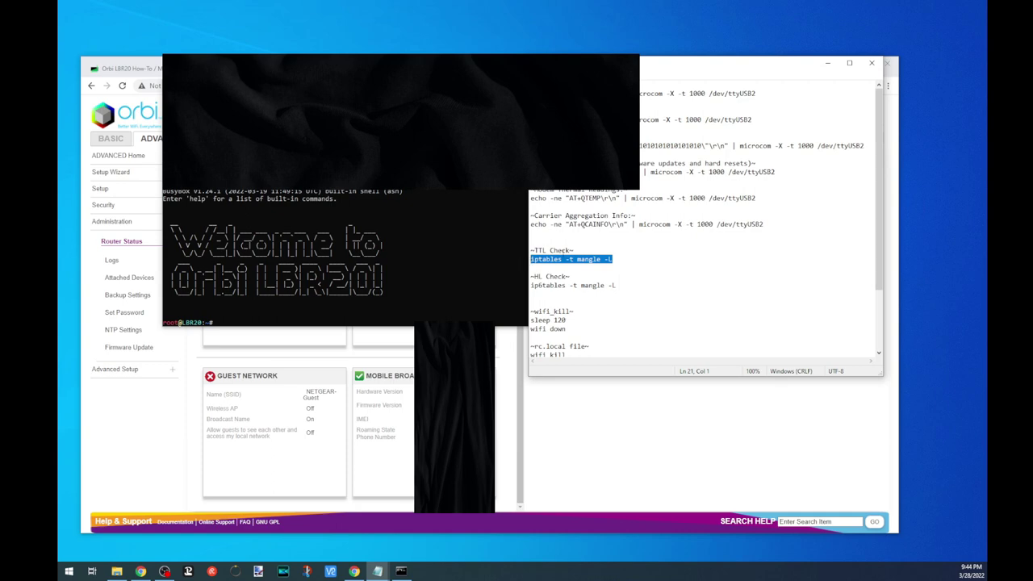
key(Up)
key(ctrl+shift+Right)
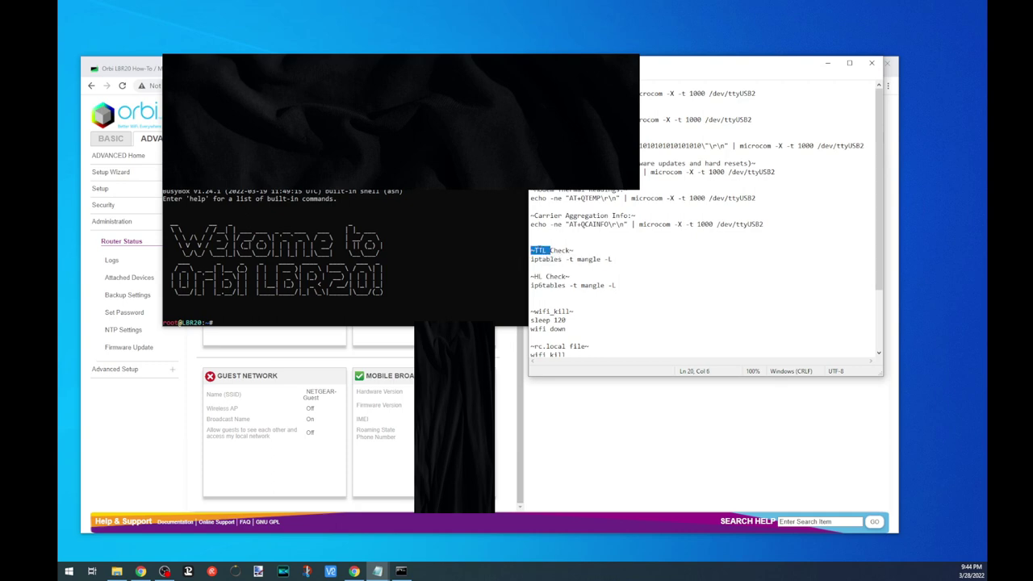
click(535, 279)
drag(612, 259, 530, 259)
key(ctrl+c)
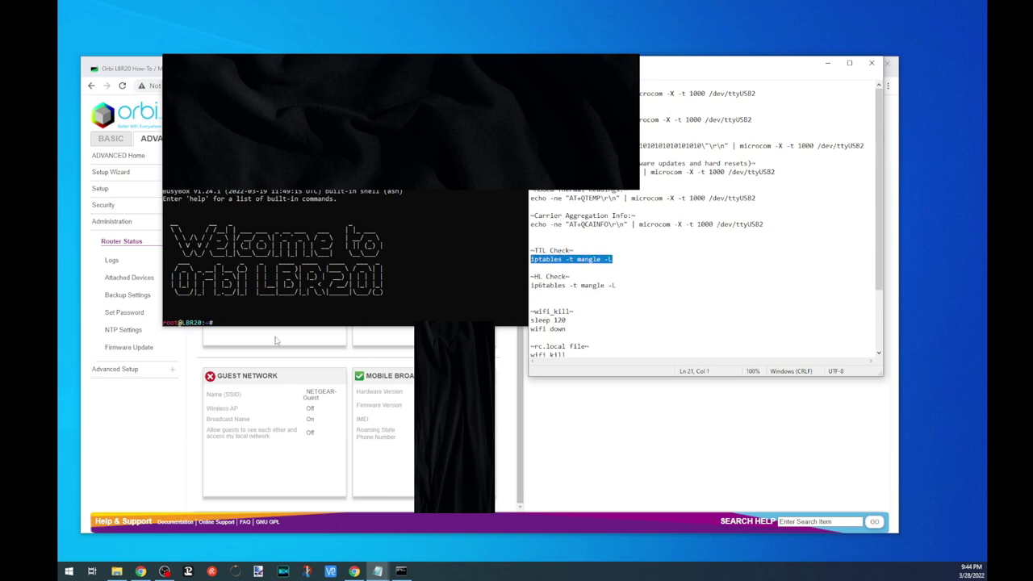
Run iptables -t mangle -L in the SSH session and highlight the TTL setting in the POSTROUTING chain.
click(218, 323)
right_click(218, 323)
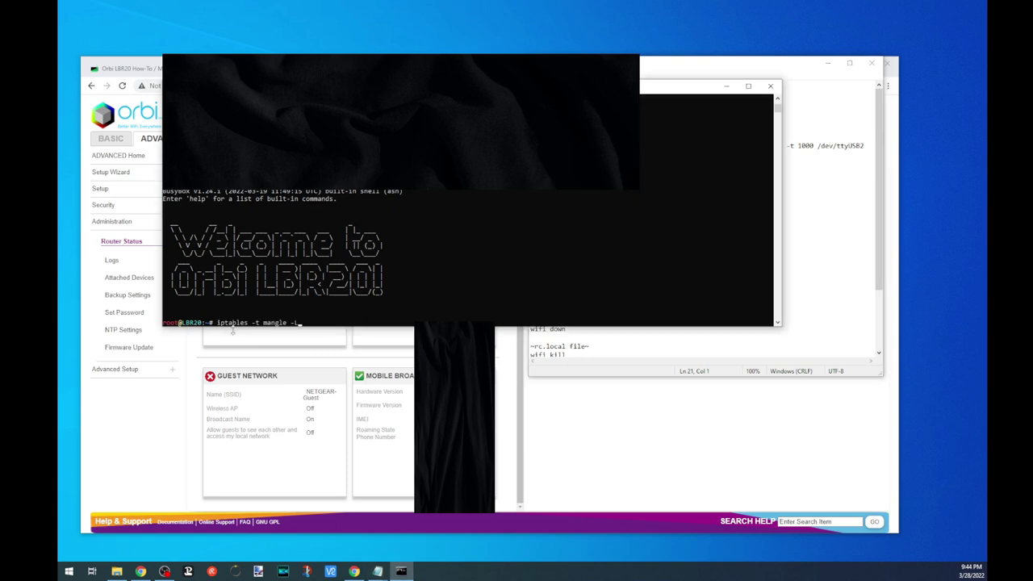
key(Return)
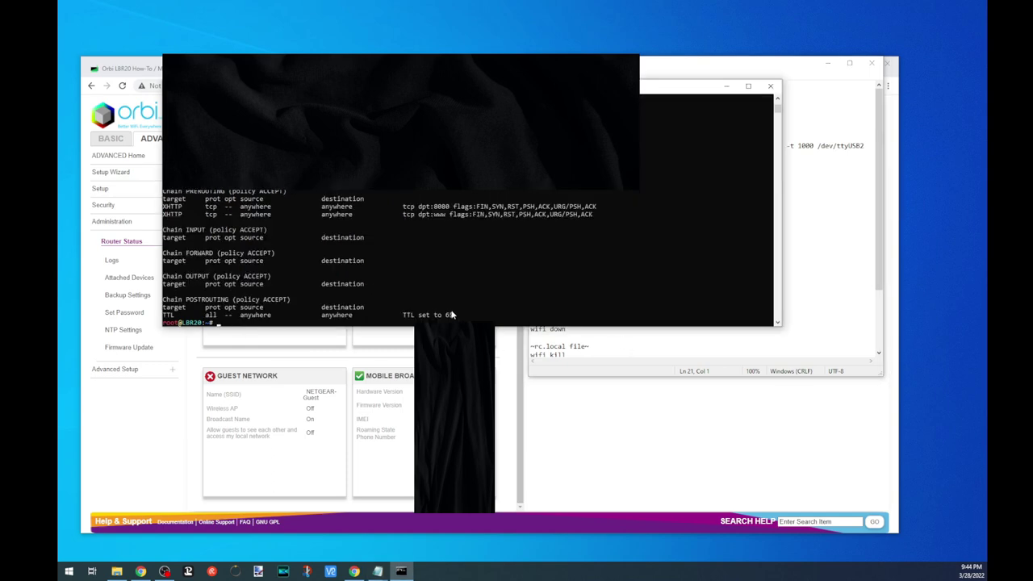
drag(455, 314, 409, 317)
click(635, 335)
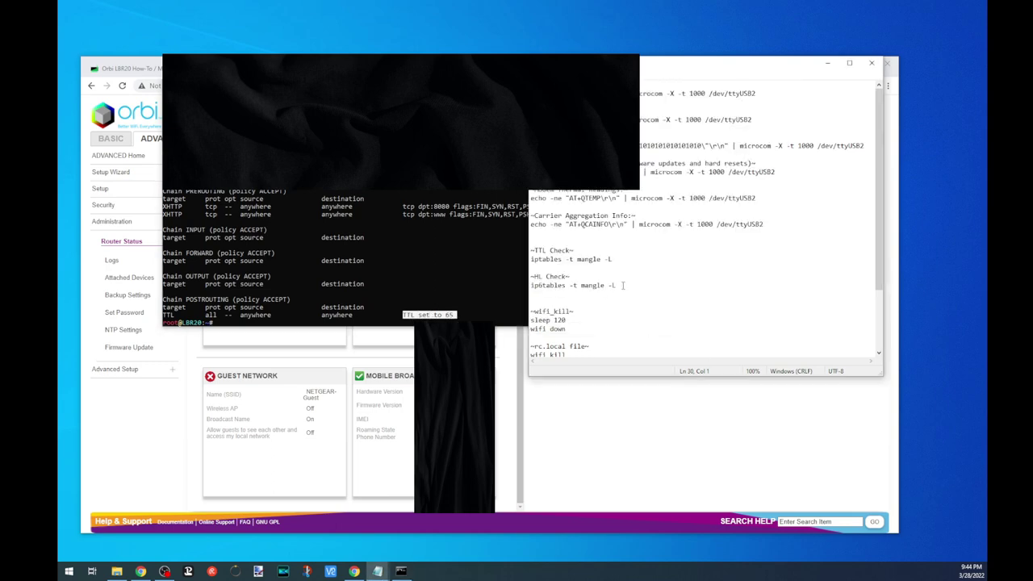
drag(623, 286, 525, 287)
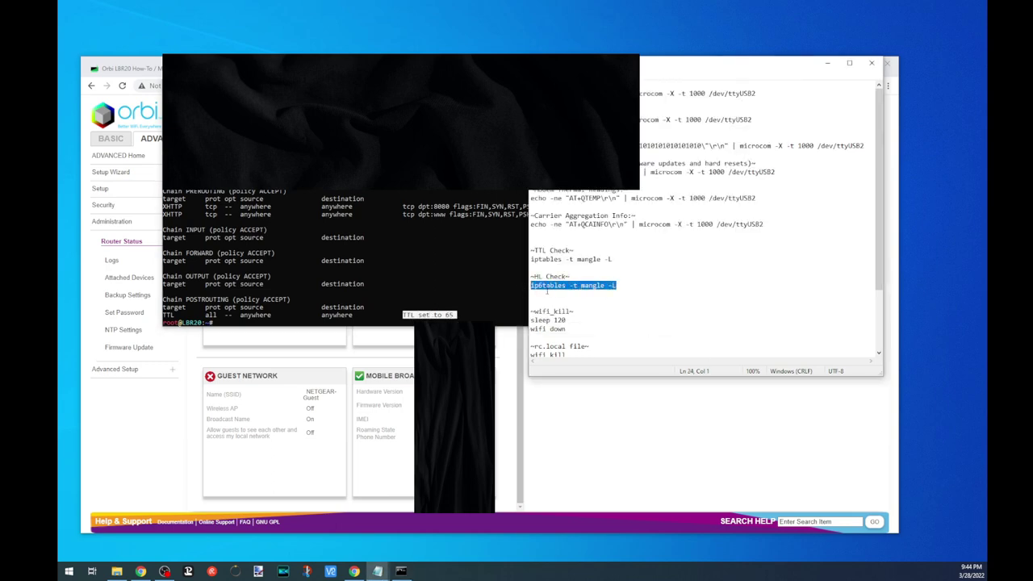
right_click(217, 324)
right_click(219, 326)
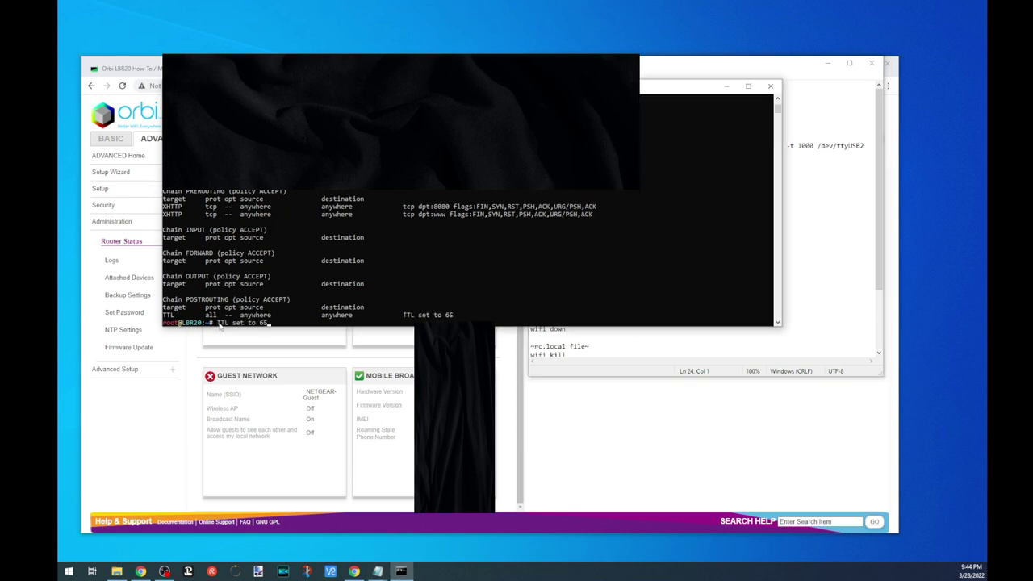
key(BackSpace)
key(BackSpace)
key(BackSpace)
key(BackSpace)
key(BackSpace)
key(BackSpace)
key(BackSpace)
key(BackSpace)
key(BackSpace)
key(BackSpace)
key(BackSpace)
key(BackSpace)
key(BackSpace)
Copy the HL check command ip6tables -t mangle -L from the AT commands notes and run it in the SSH session.
click(742, 326)
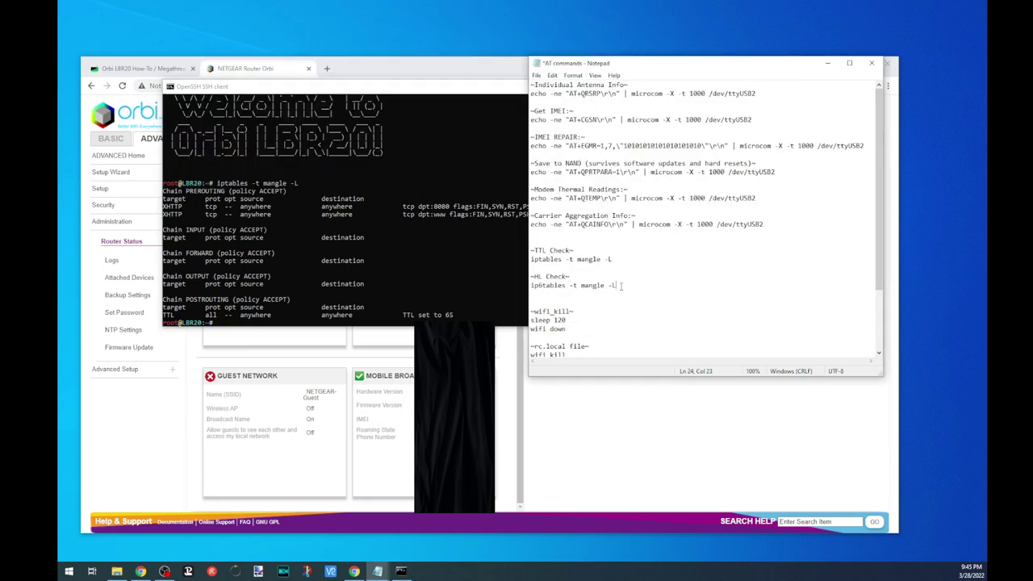
drag(620, 286, 531, 286)
key(ctrl+c)
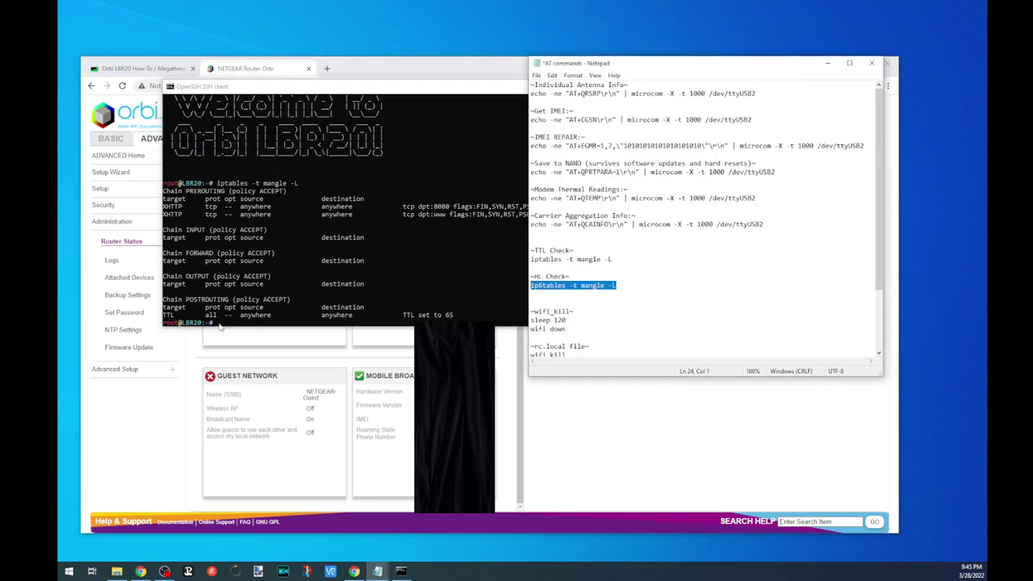
click(219, 325)
right_click(218, 325)
key(Return)
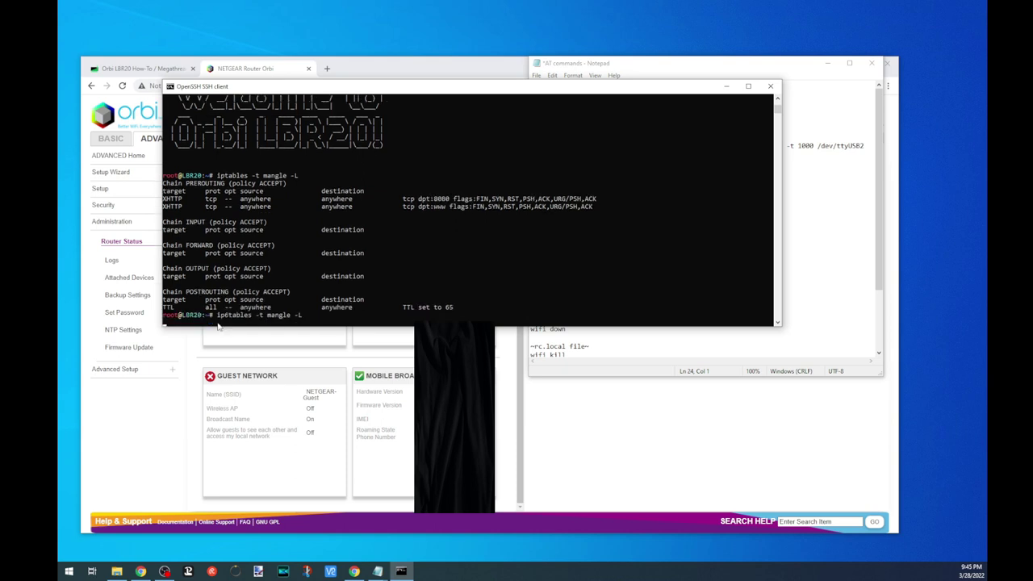
Highlight the HL setting in the POSTROUTING chain and end the SSH session with exit.
drag(400, 319, 442, 317)
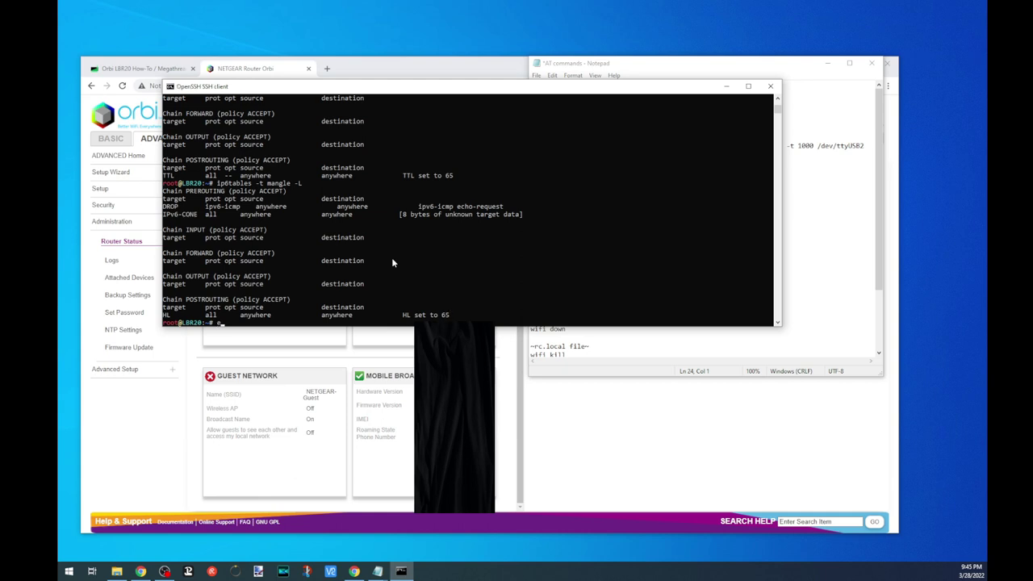
text(exit)
key(Return)
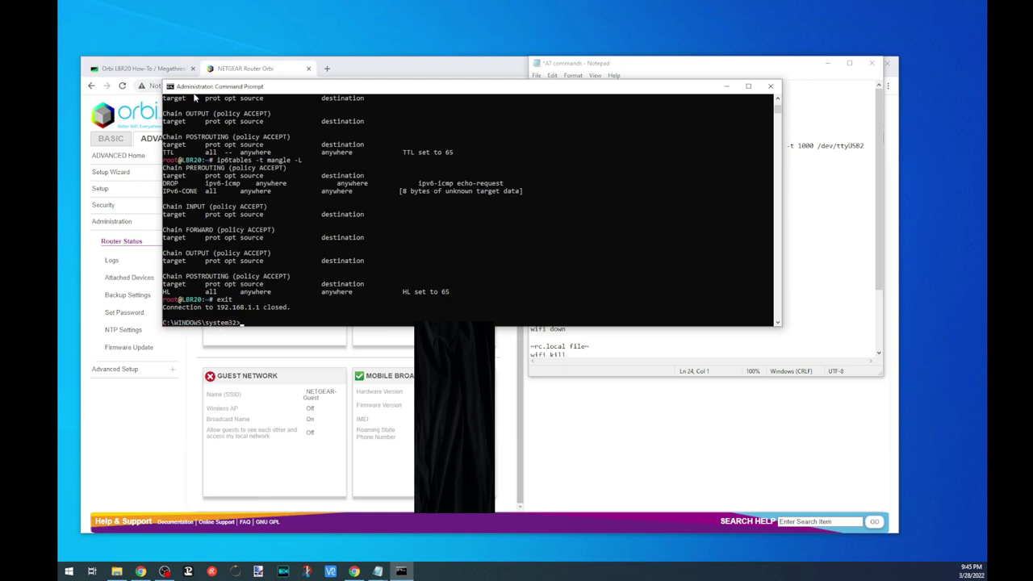
Switch to Chrome and load google.com in a new tab to check the internet connection.
click(350, 69)
click(326, 70)
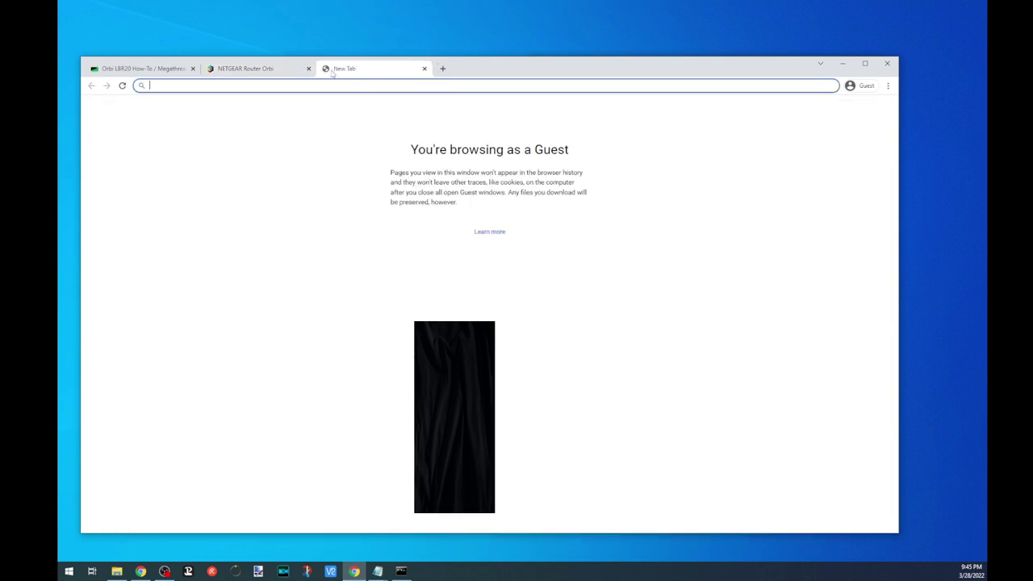
text(google.com)
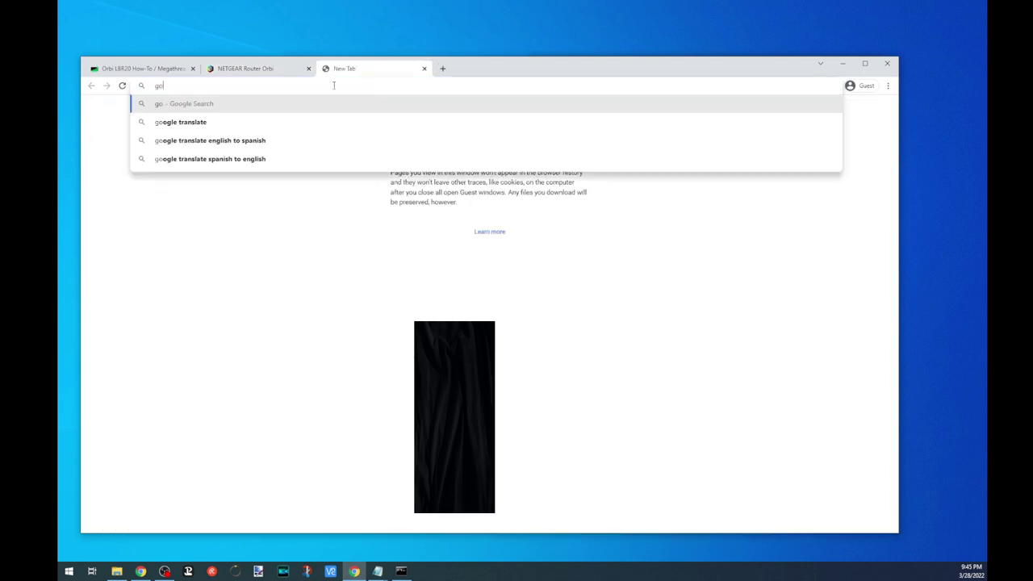
key(Return)
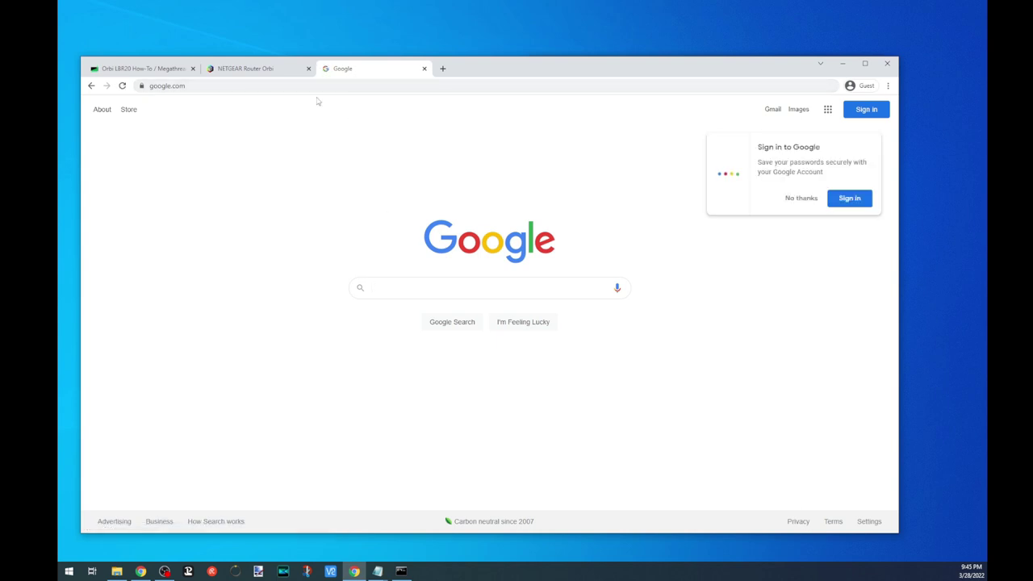
Search Google for speedtest and run its built-in internet speed test.
click(311, 87)
text(speedtest)
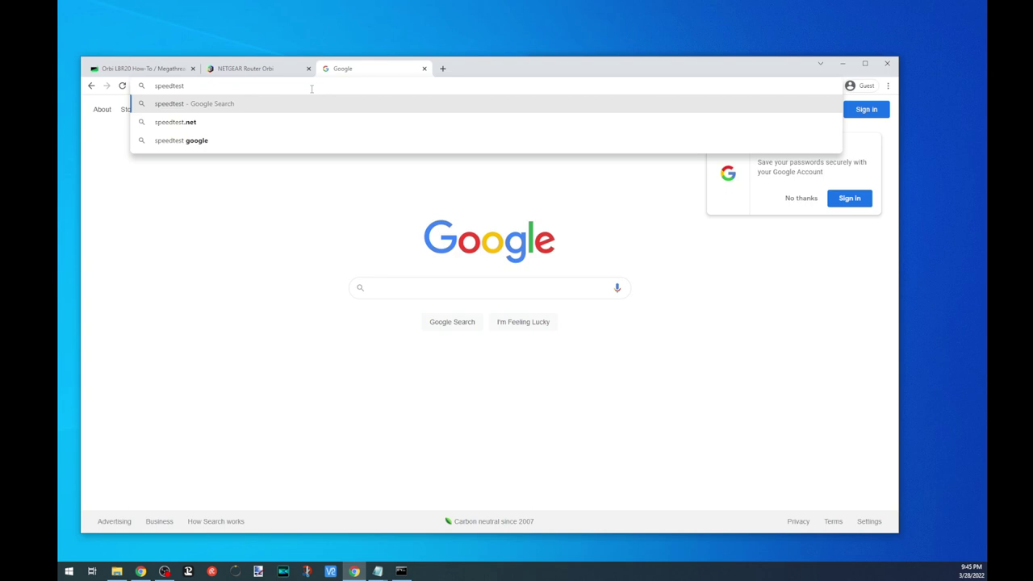
key(Return)
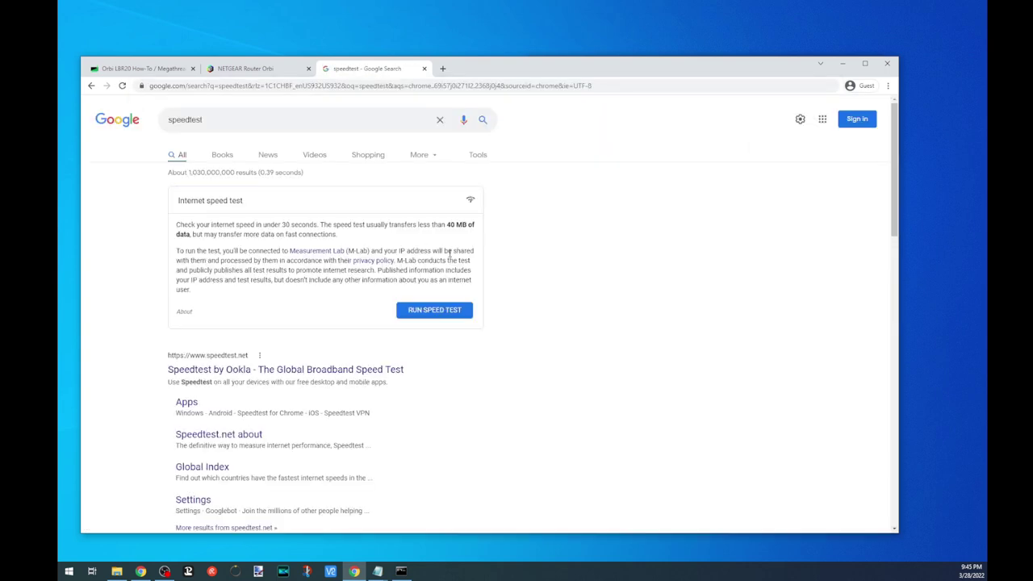
click(435, 314)
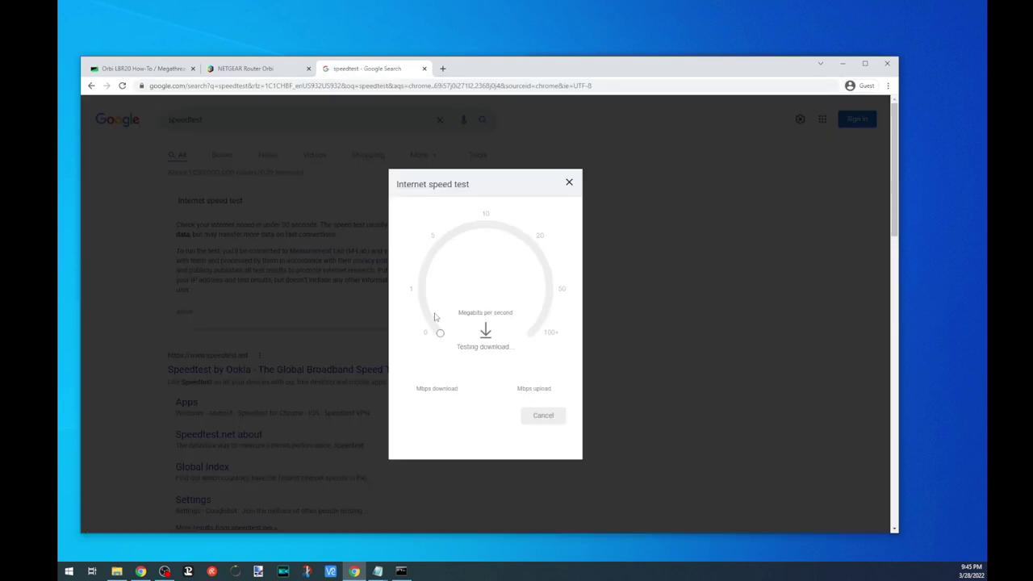